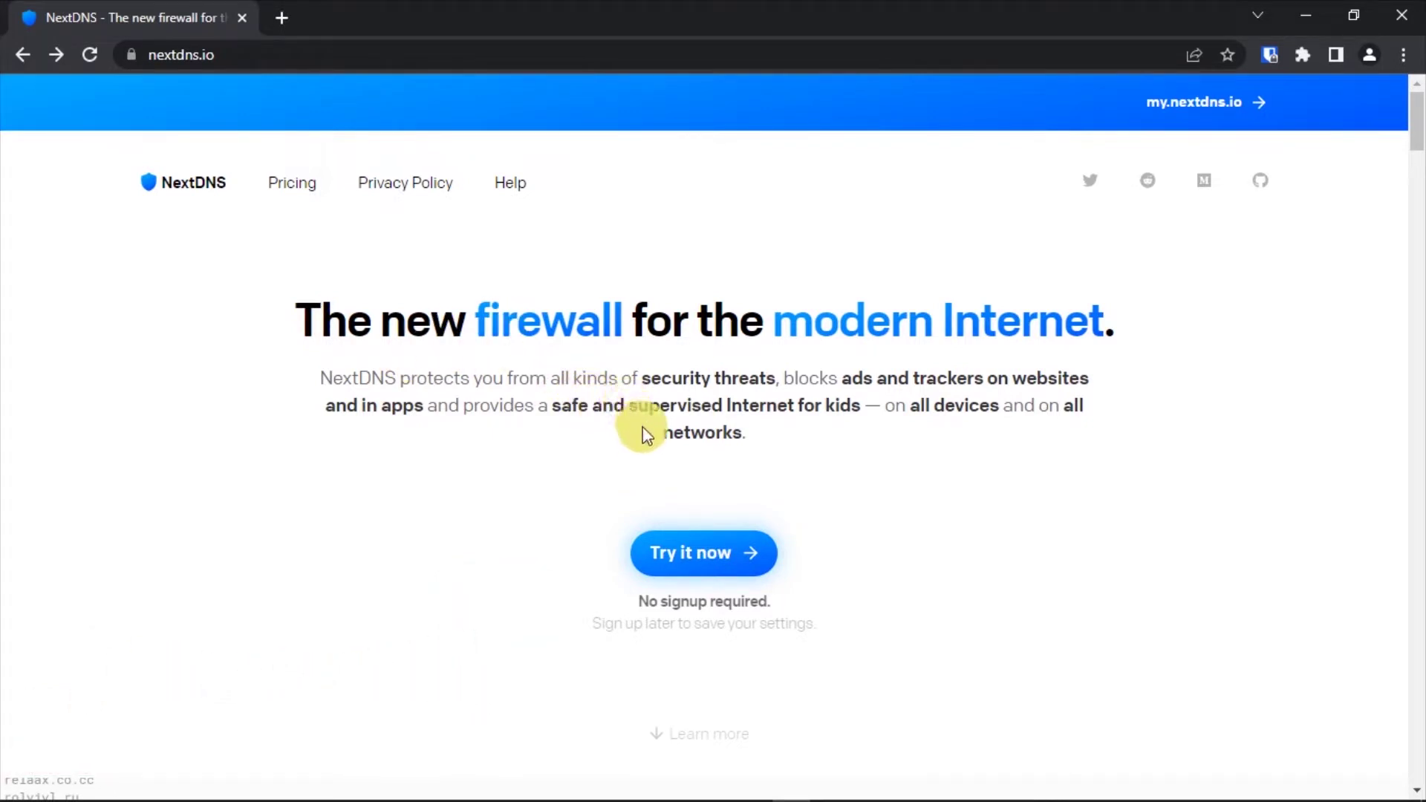
- Log in to the existing NextDNS account to reach the YT Video configuration's Setup page
click(708, 567)
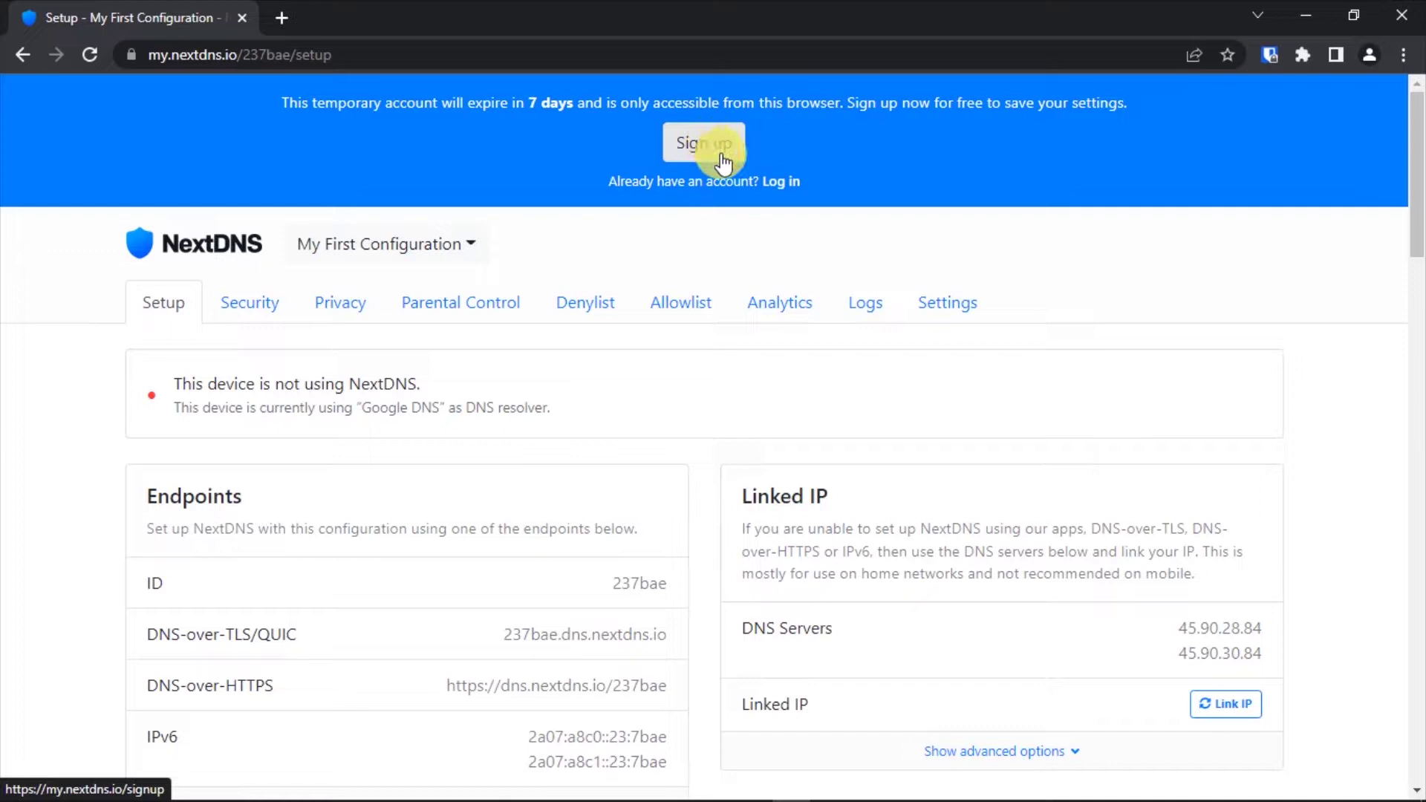
click(782, 189)
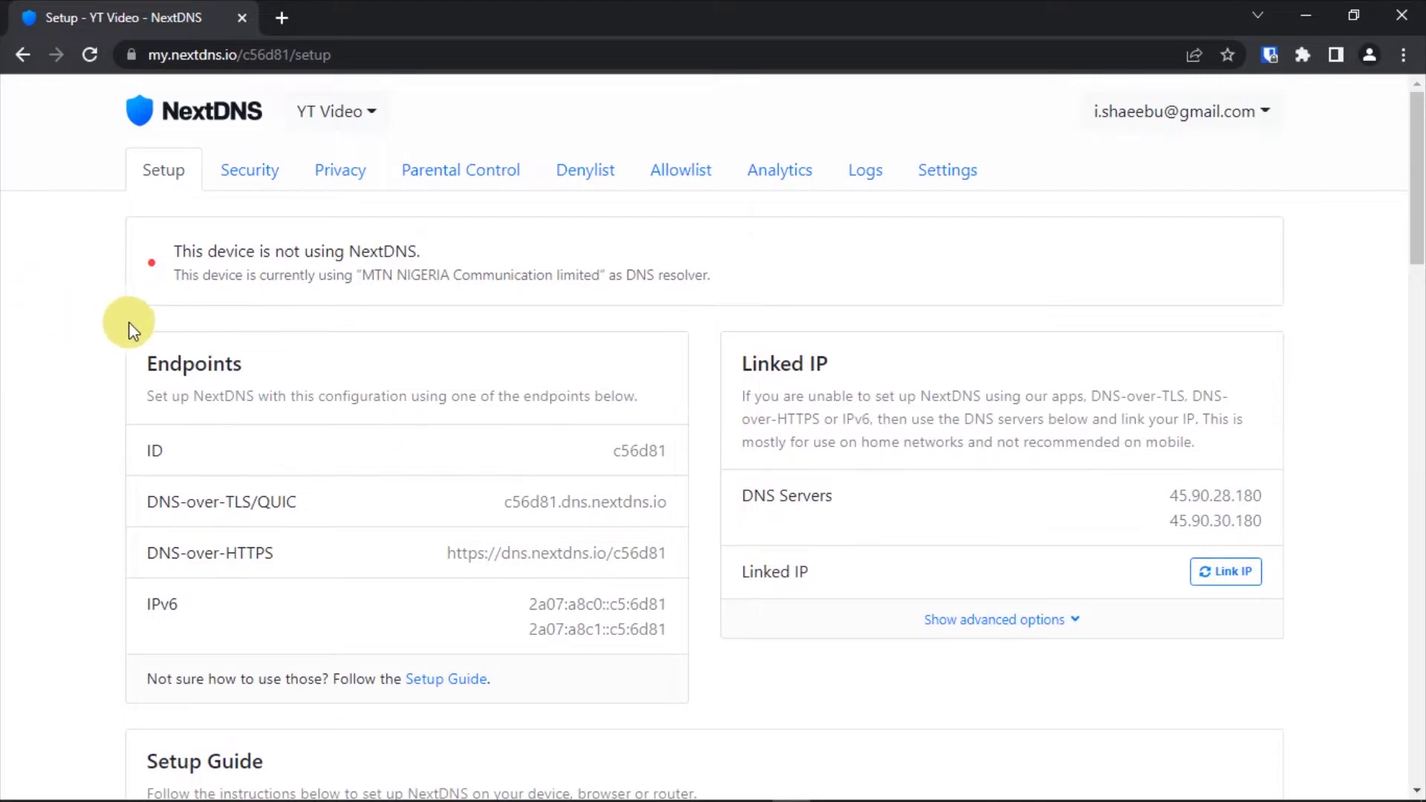
- Download NextDNSSetup-2.2.1.exe from the Windows instructions in the Setup Guide
scroll(102, 322, down, 7)
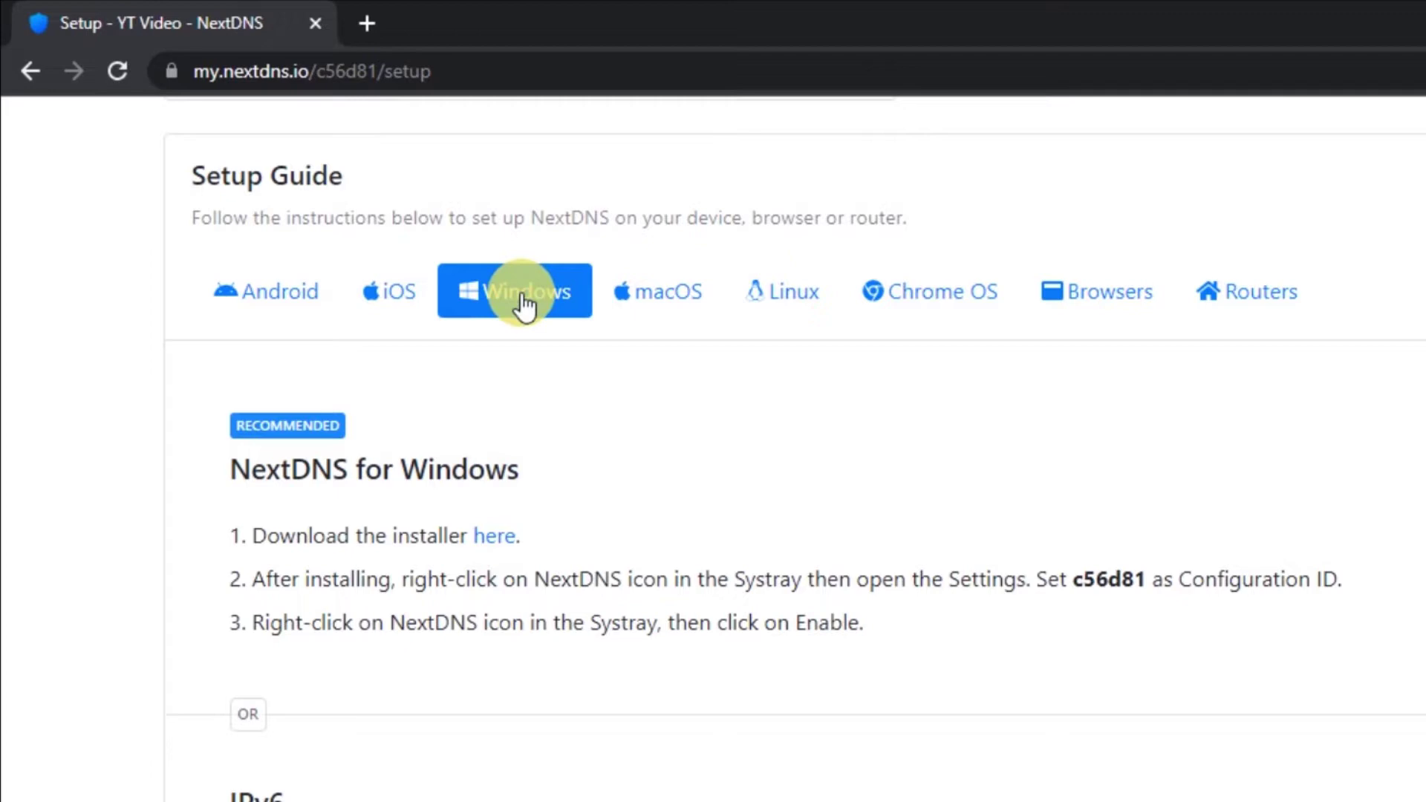
click(506, 539)
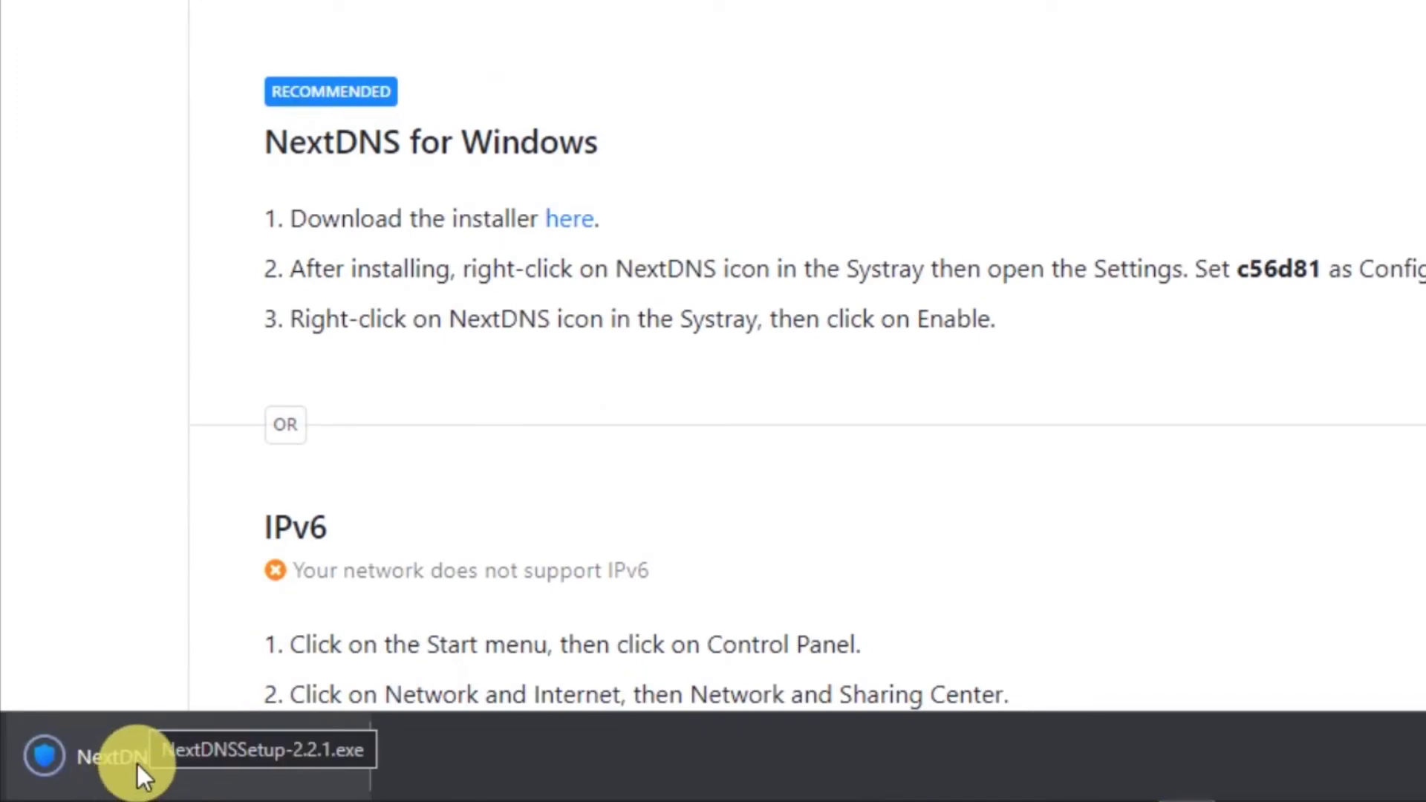
- Launch NextDNSSetup-2.2.1.exe from the Downloads folder and allow it through SmartScreen
right_click(115, 756)
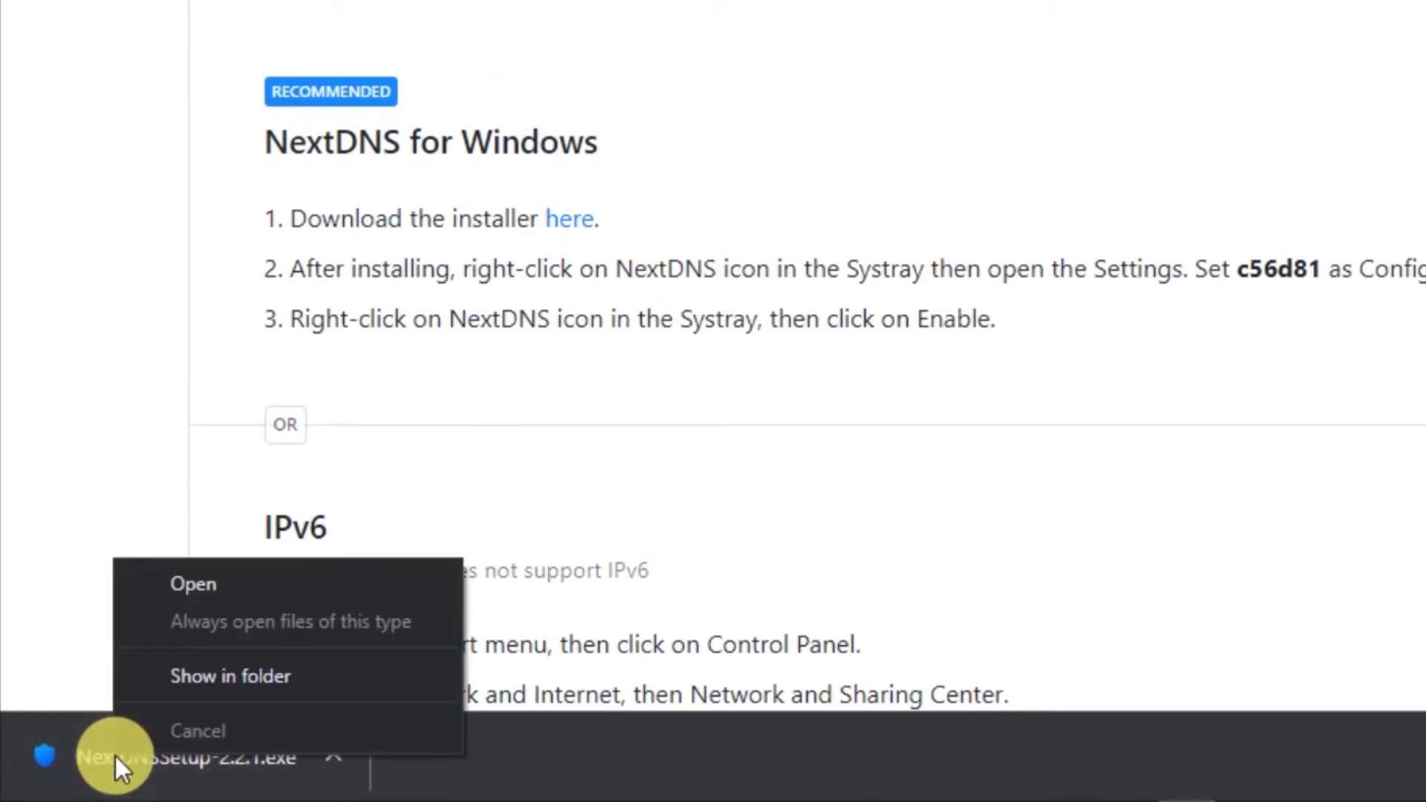
click(193, 672)
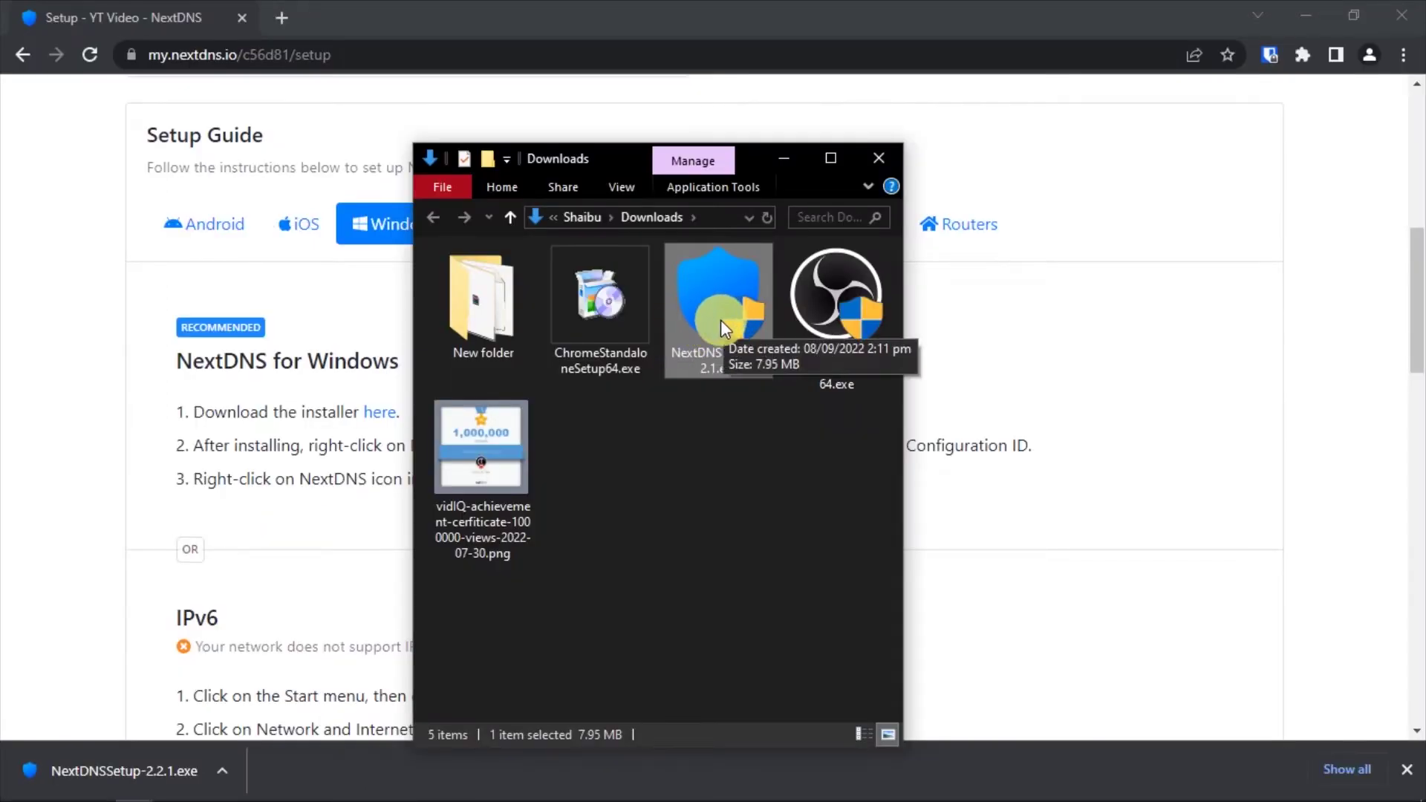
double_click(719, 322)
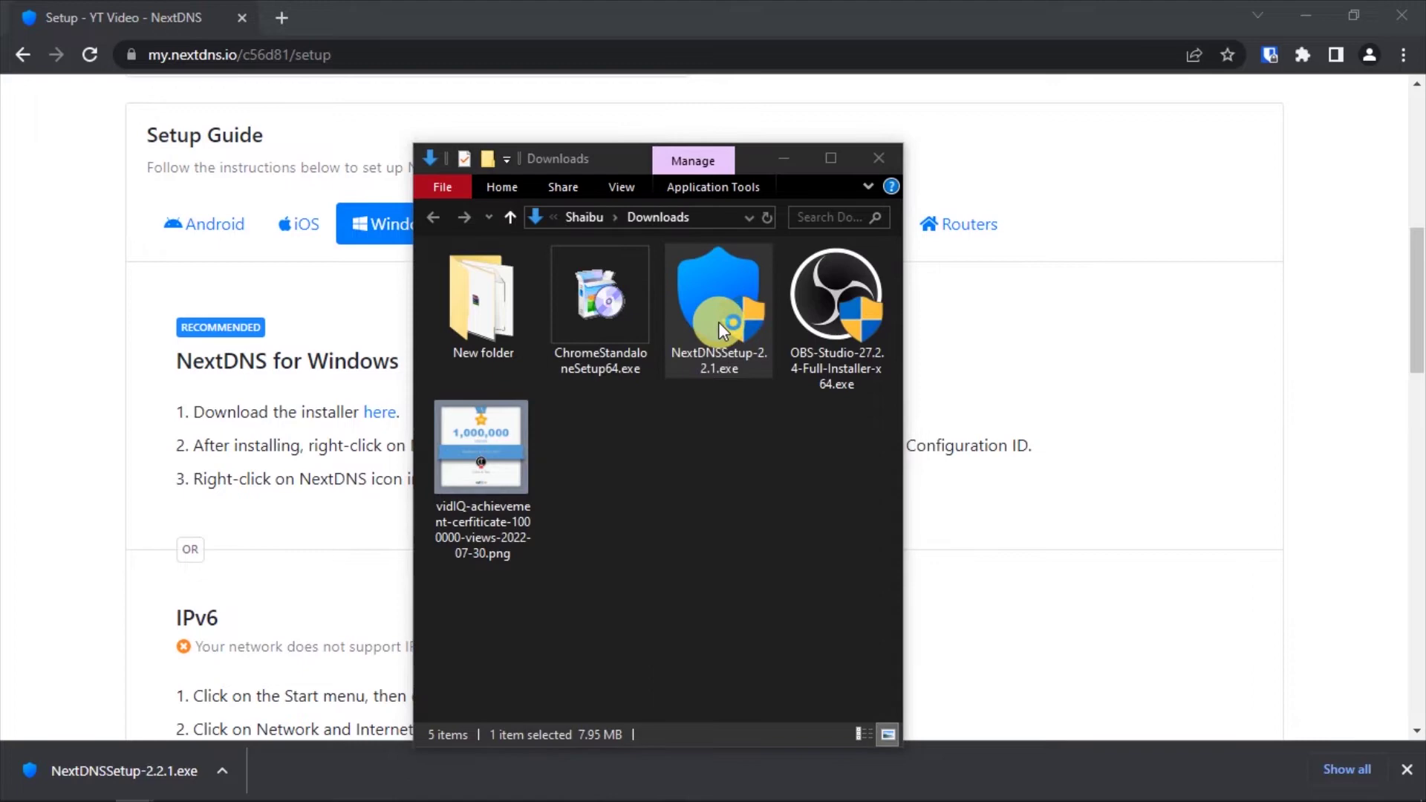
click(811, 603)
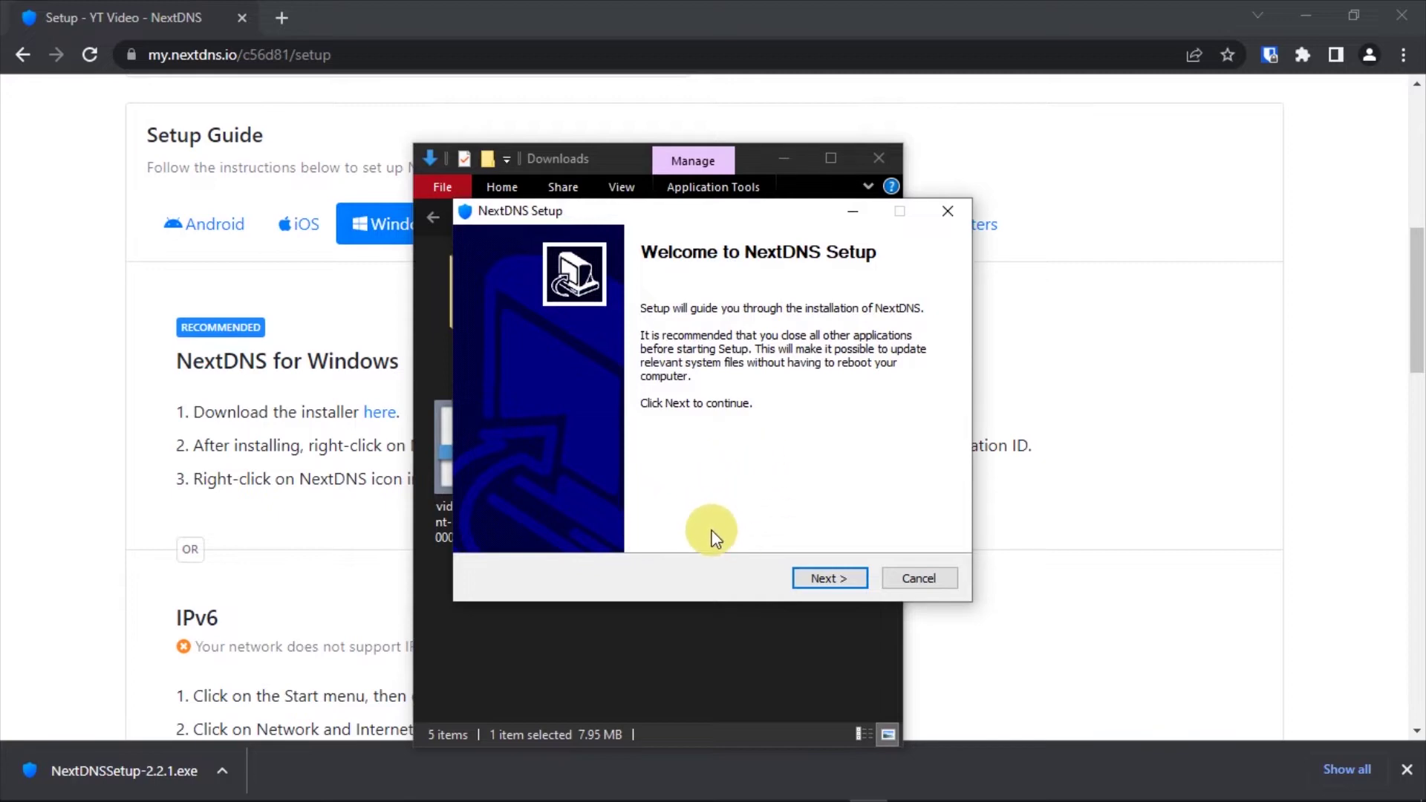
- Accept the license, install NextDNS into C:\Program Files (x86)\NextDNS, and finish setup
click(821, 578)
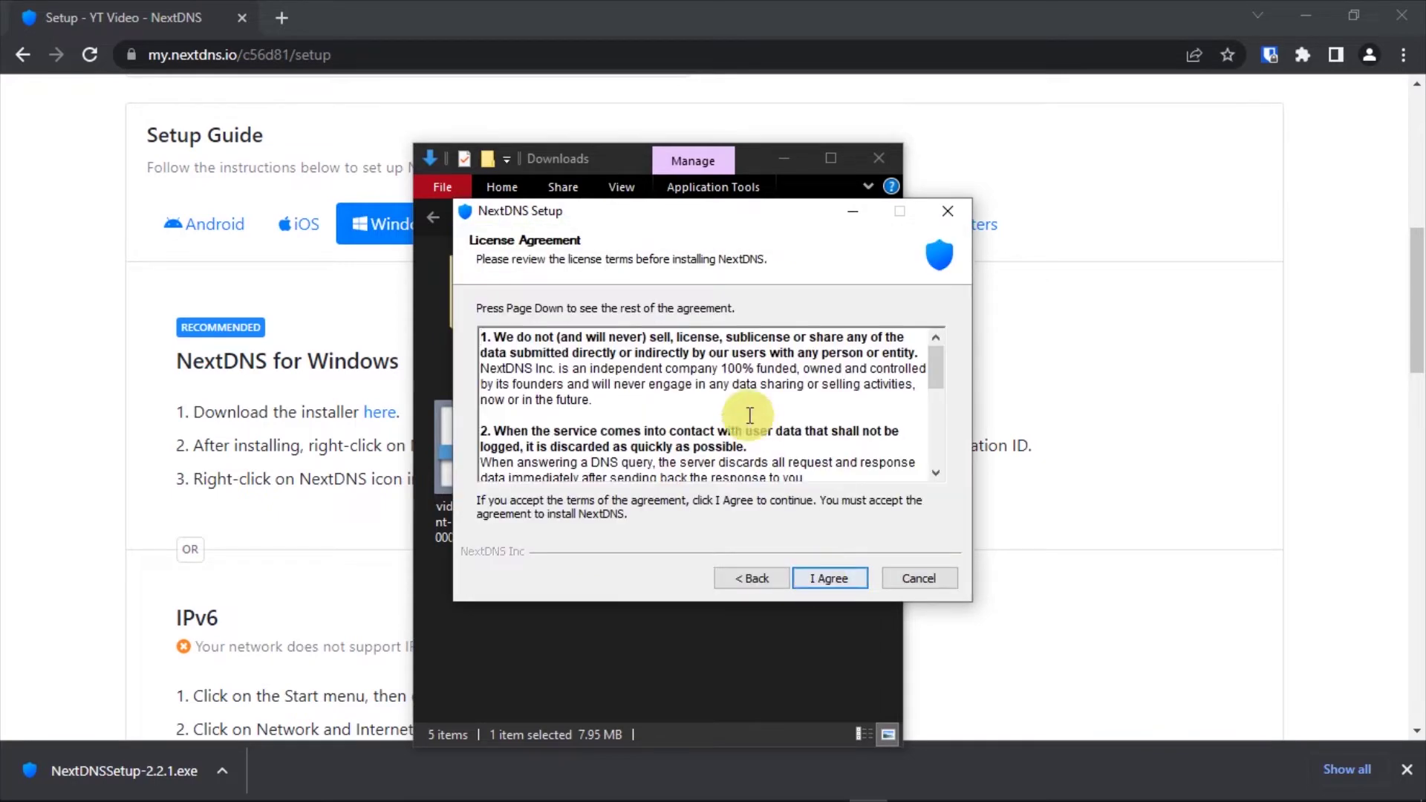
scroll(741, 412, down, 5)
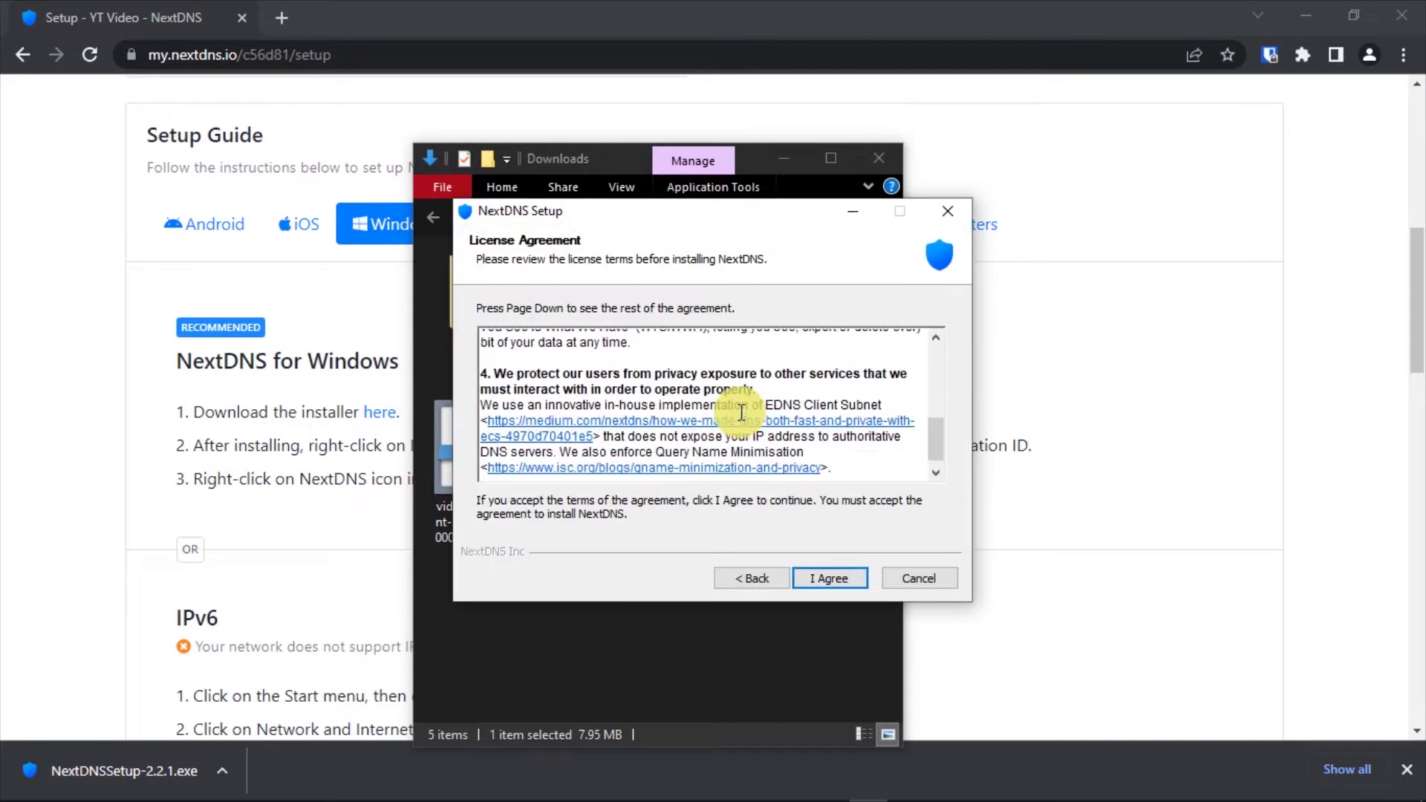
click(838, 578)
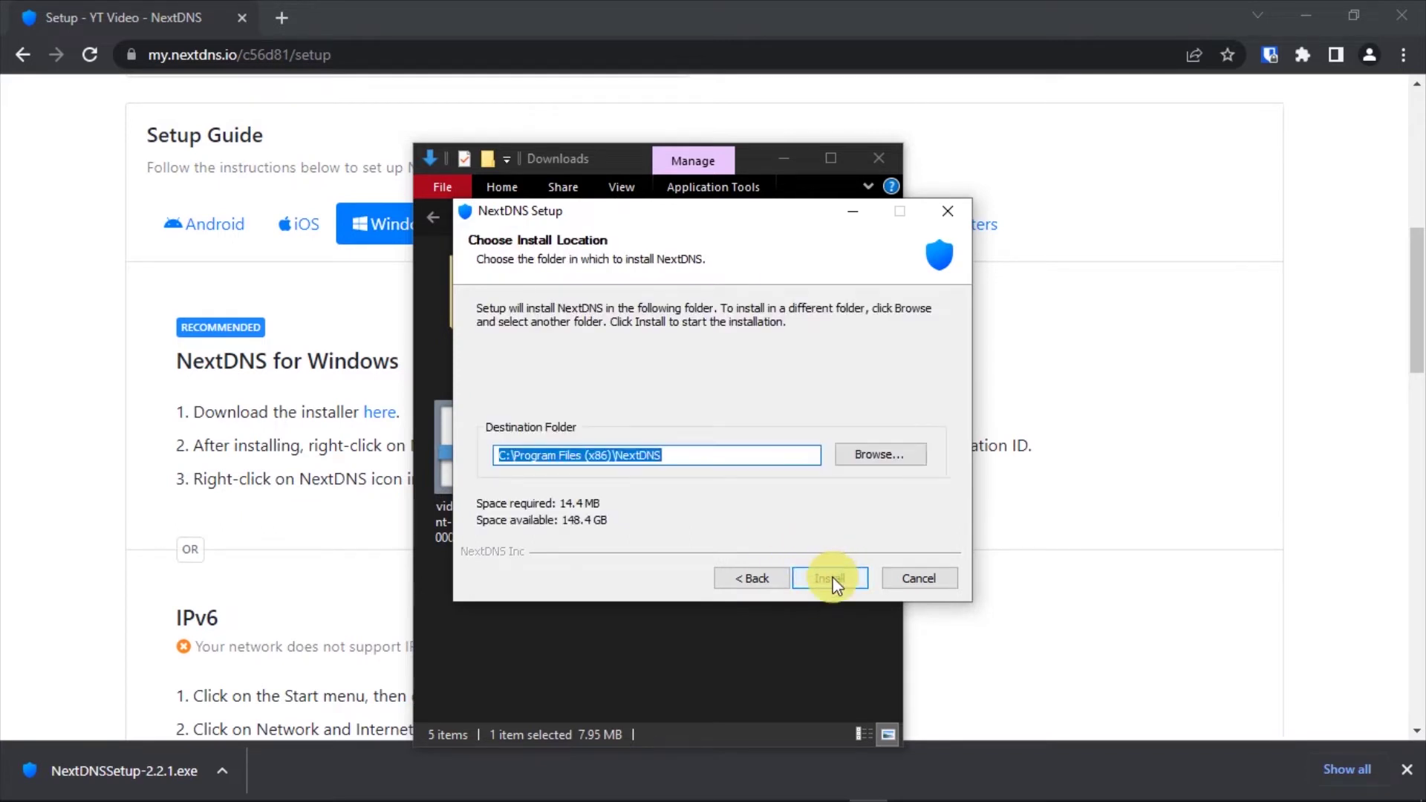
click(830, 578)
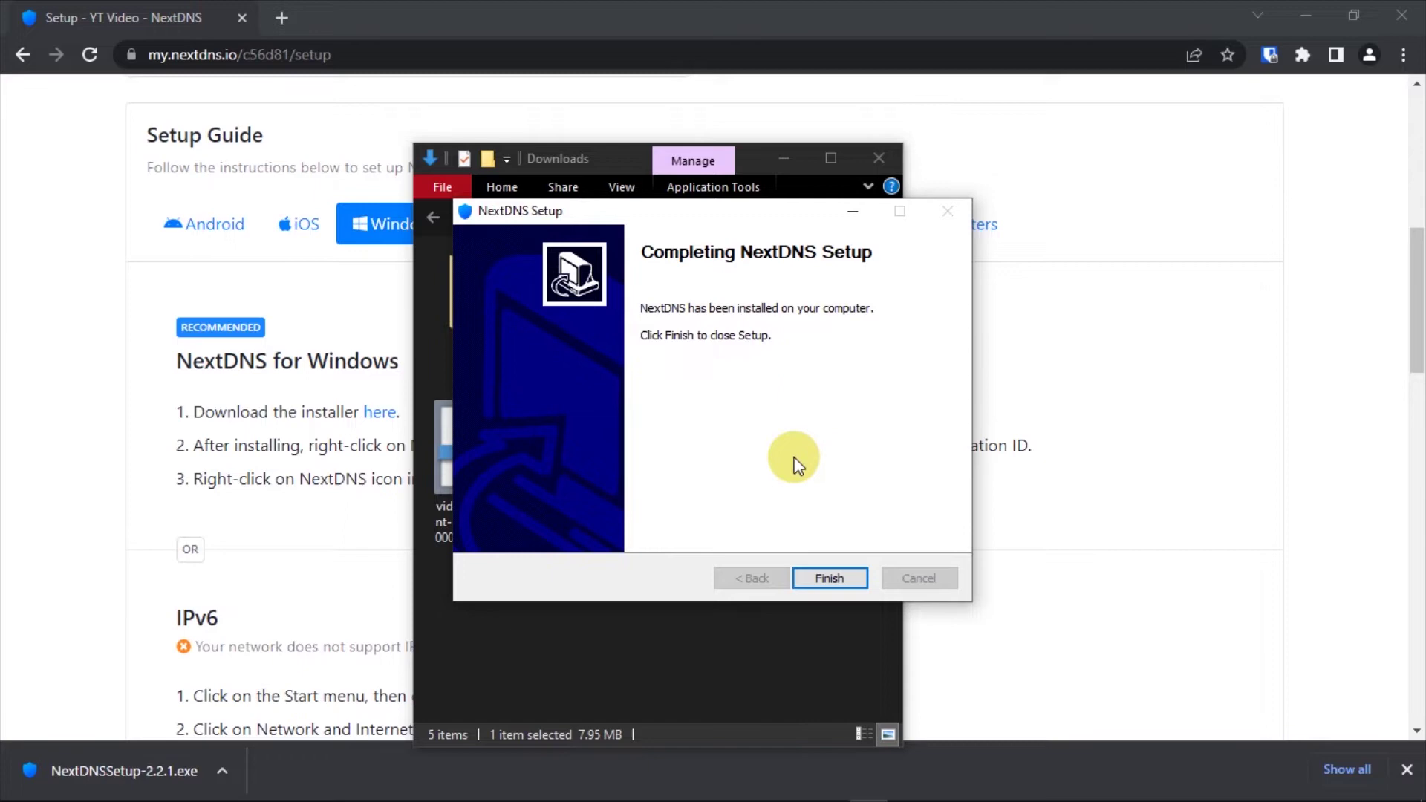
click(826, 577)
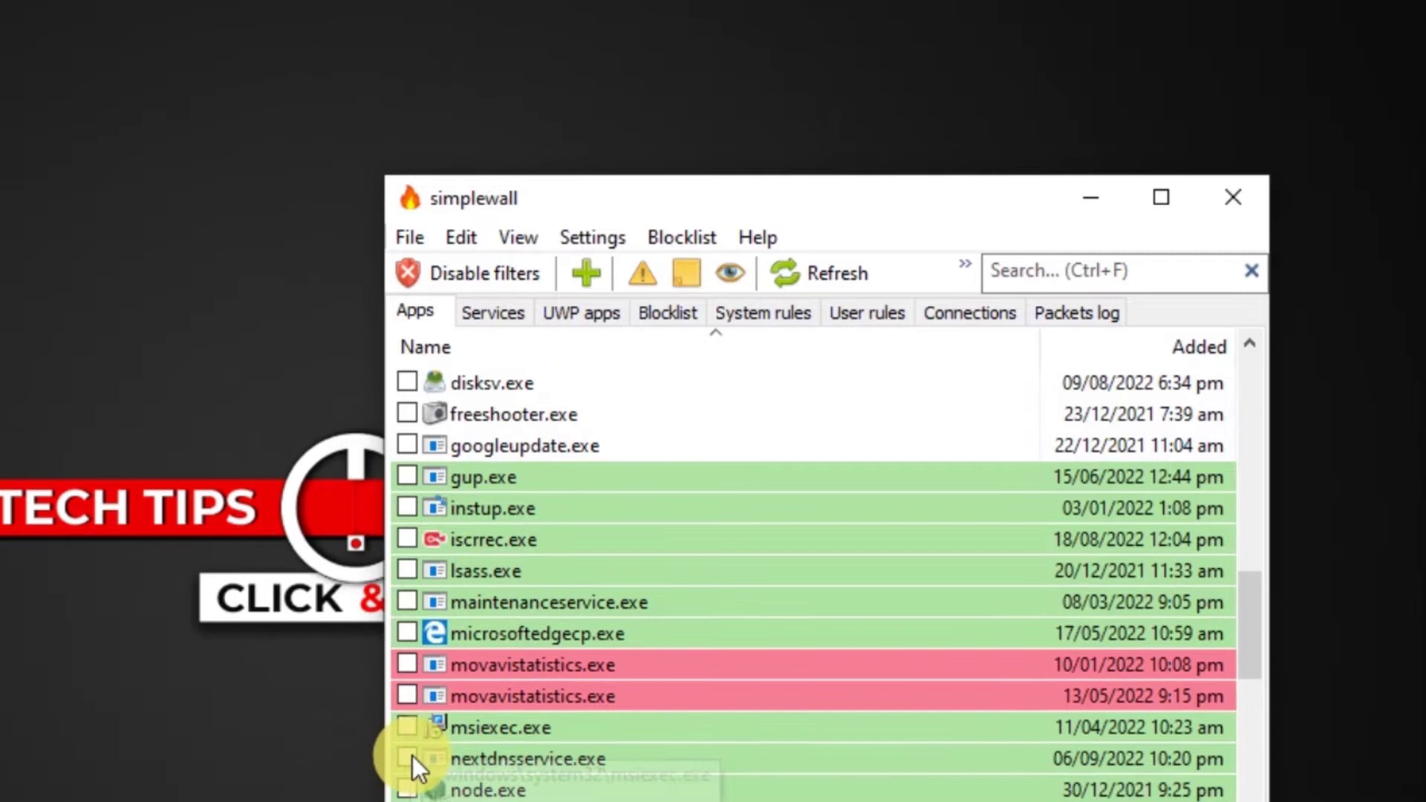
- Allow nextdnsservice.exe internet access in simplewall's Apps list, then close simplewall
click(407, 759)
scroll(520, 702, up, 7)
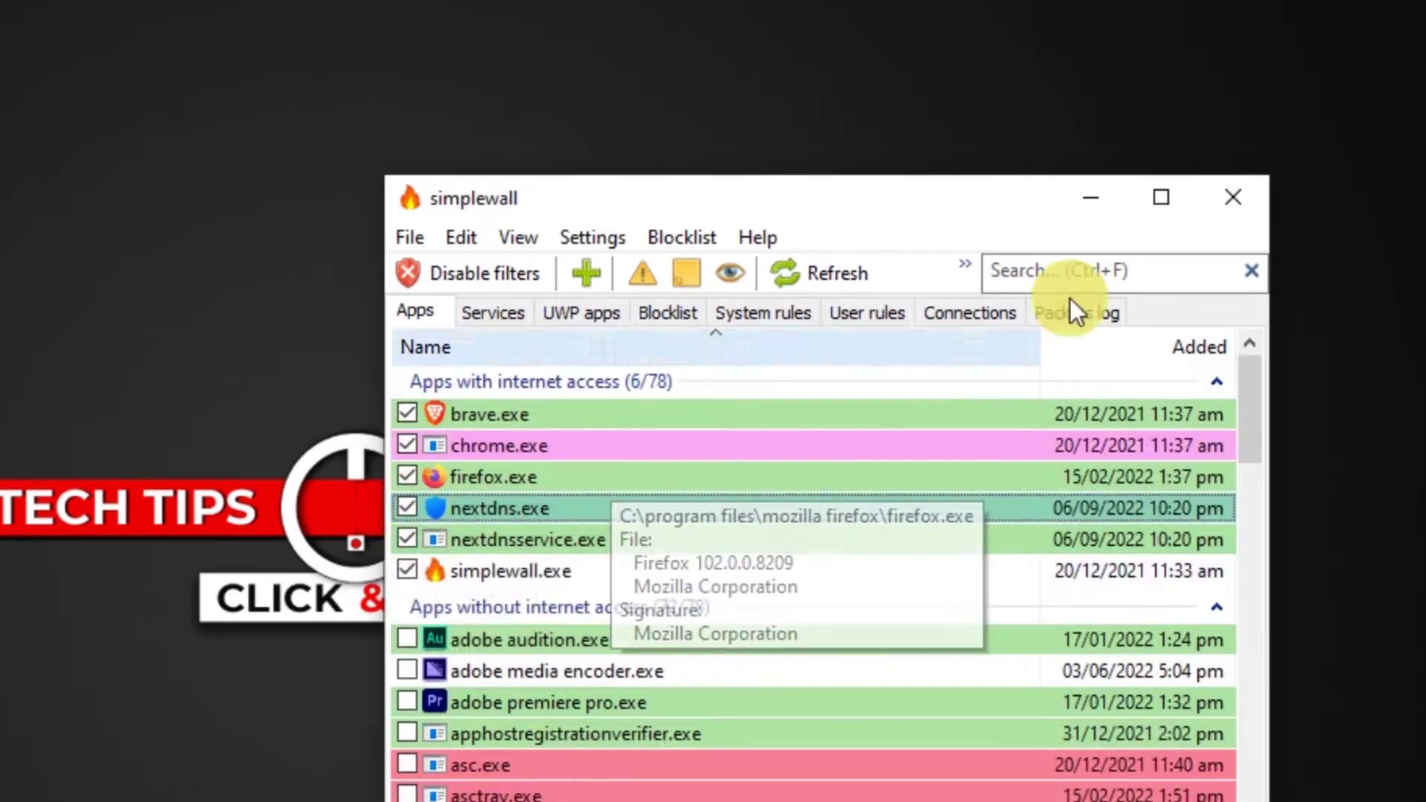
click(1219, 190)
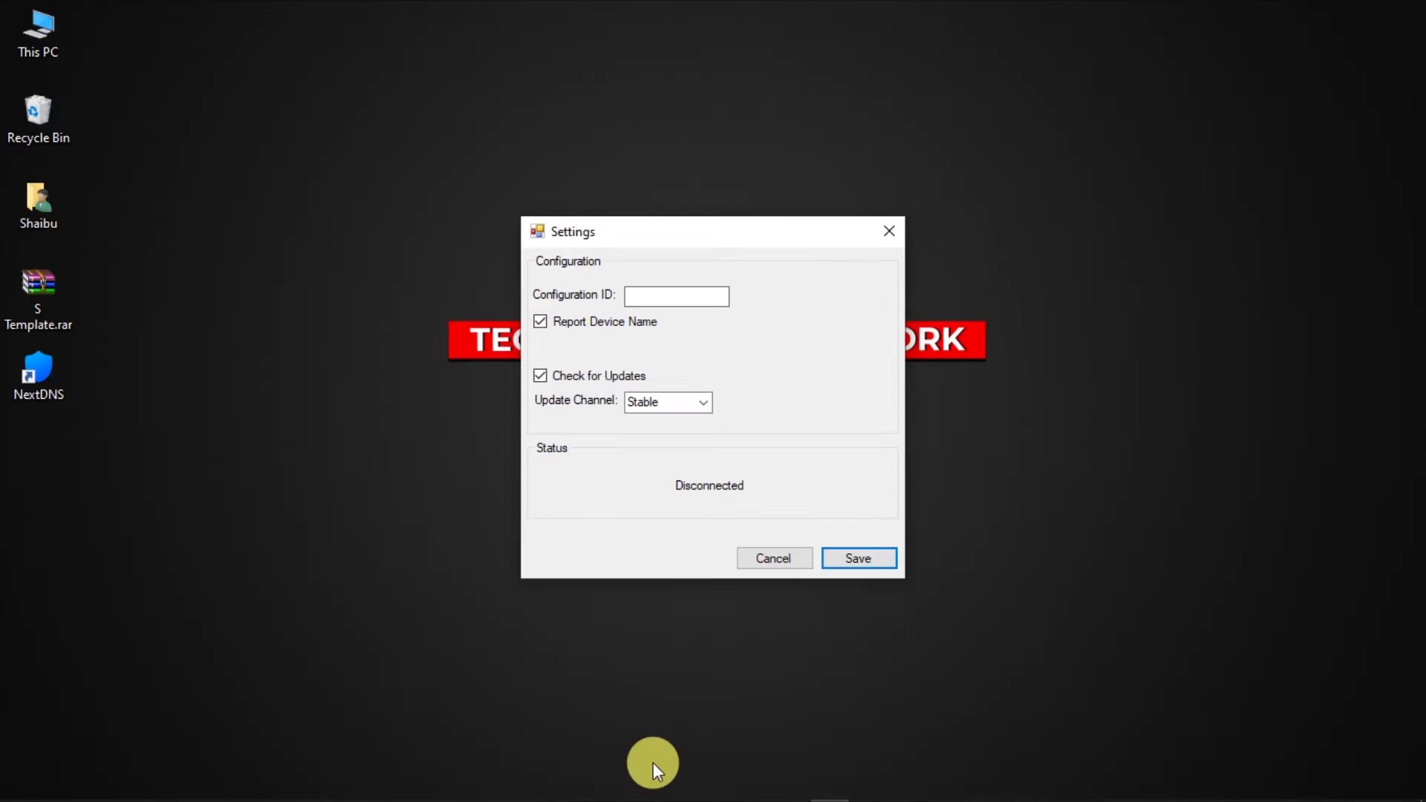
- Copy the configuration ID from step 2 of the Setup Guide's Windows instructions in Chrome
mouse_move(449, 784)
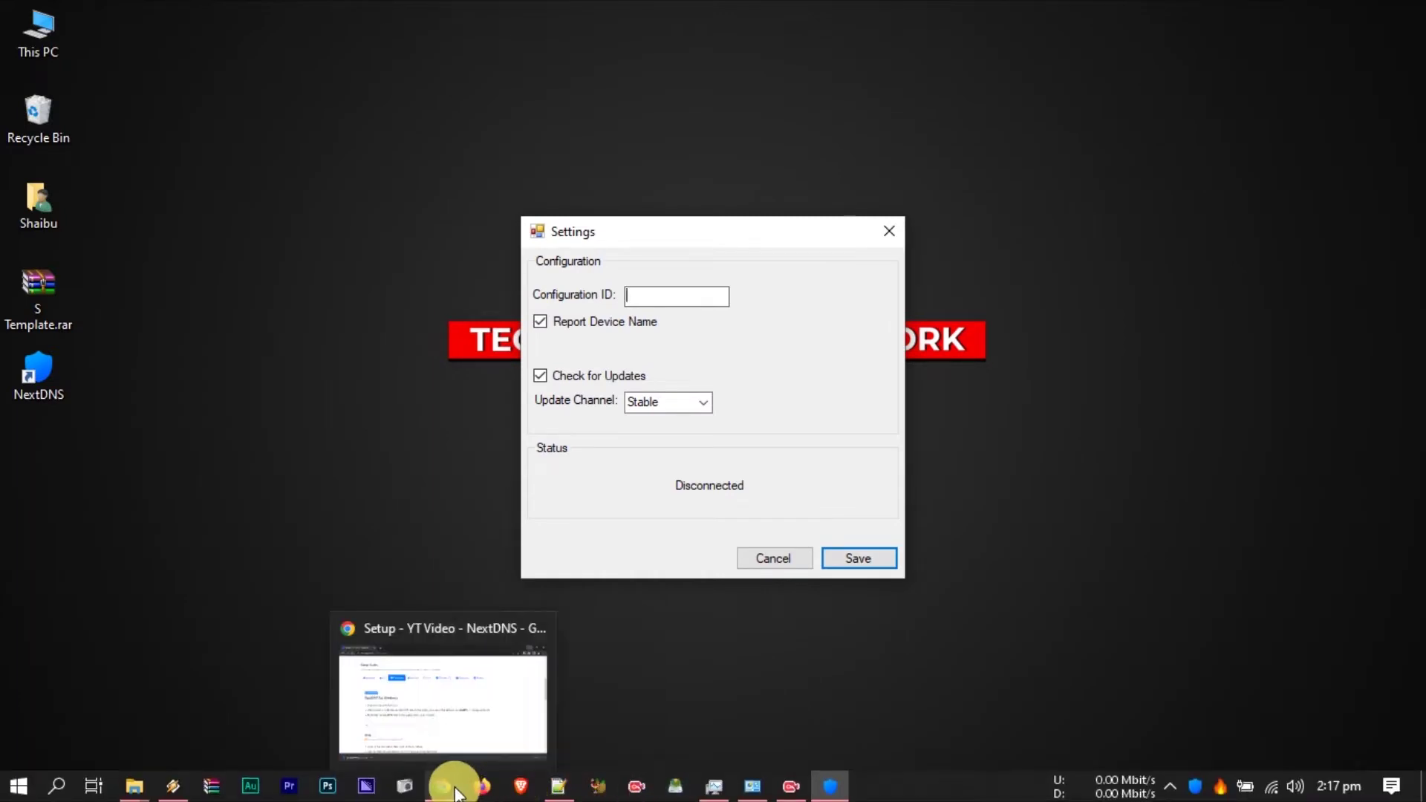
click(451, 734)
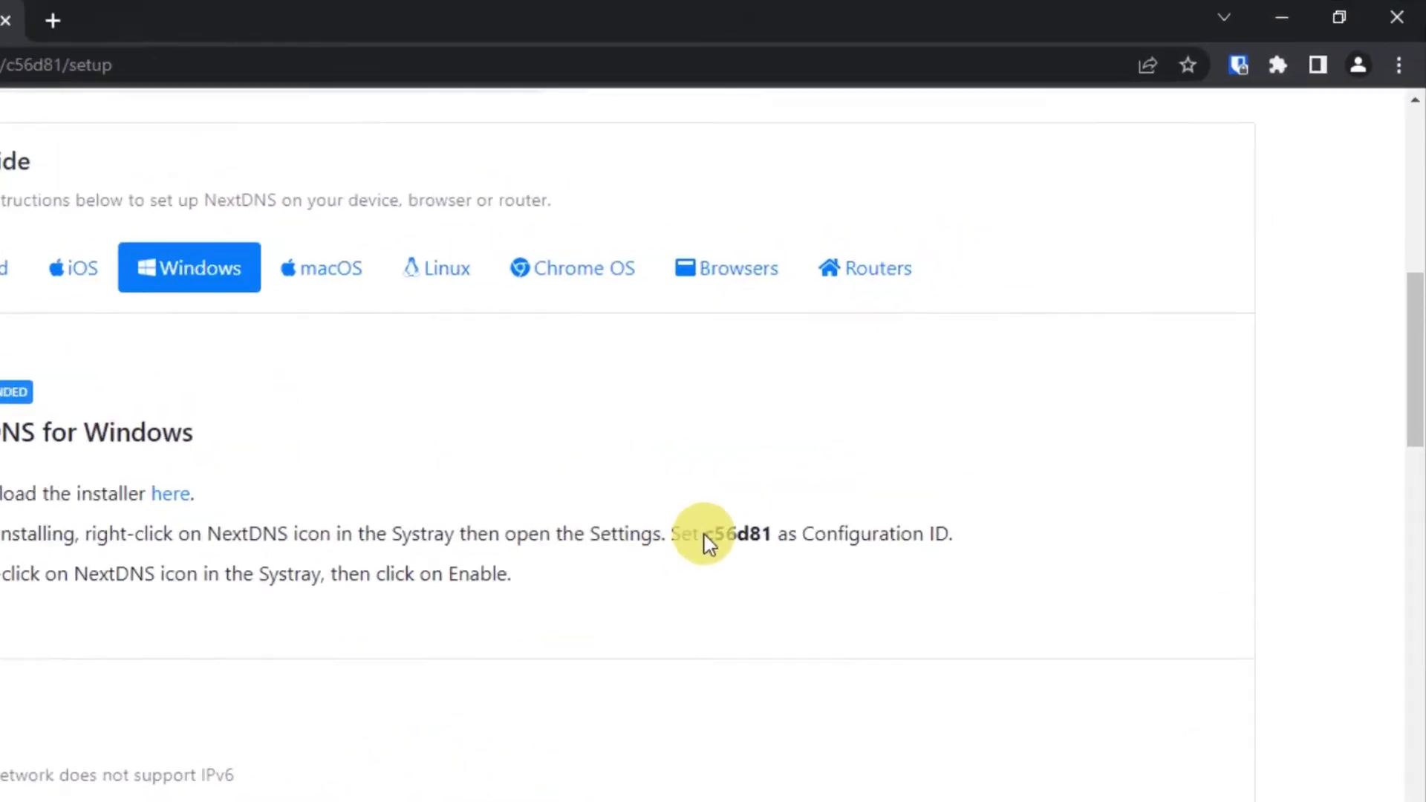
drag(526, 665, 604, 668)
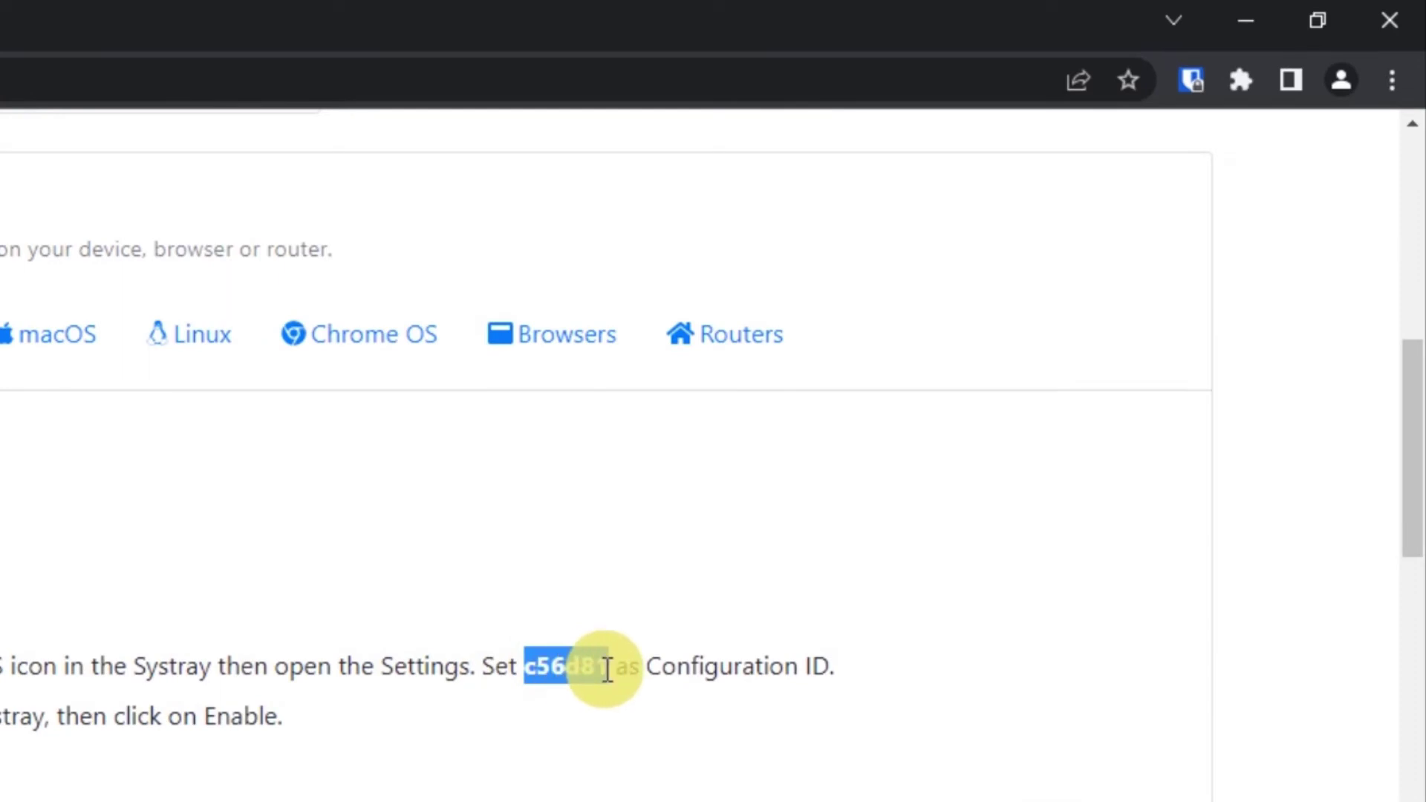
right_click(579, 666)
click(614, 690)
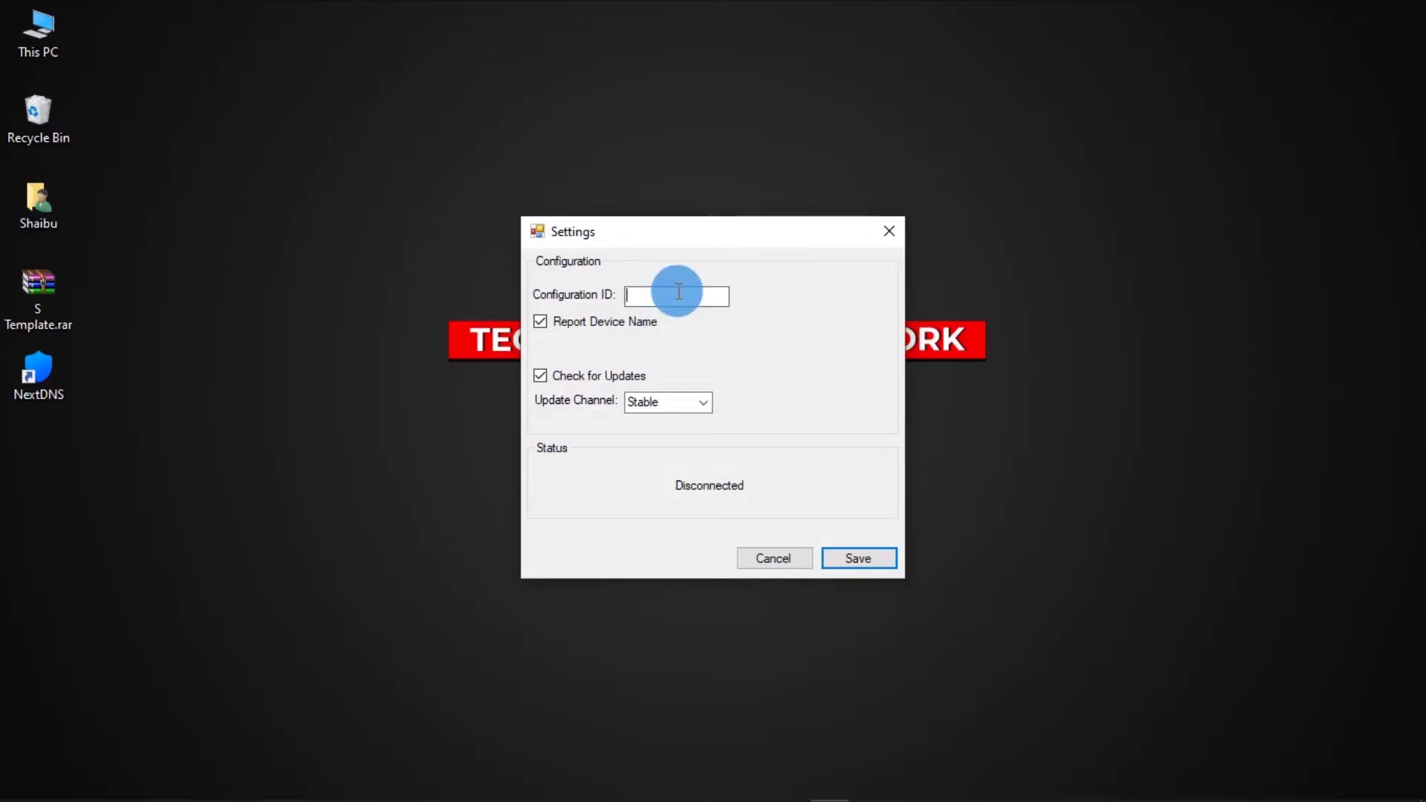
- Paste the configuration ID into the app's Configuration ID field, save, and check it's enabled
right_click(702, 291)
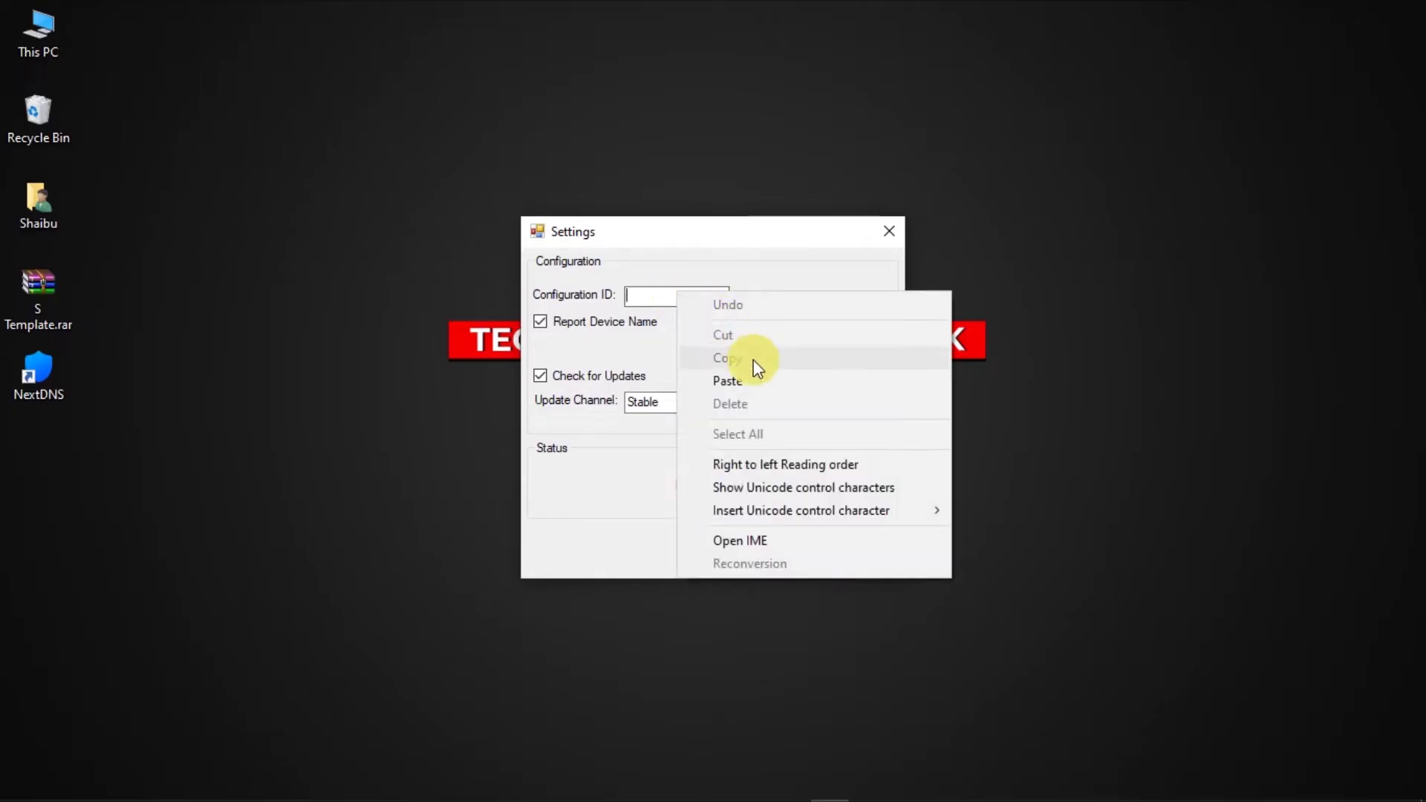
click(755, 375)
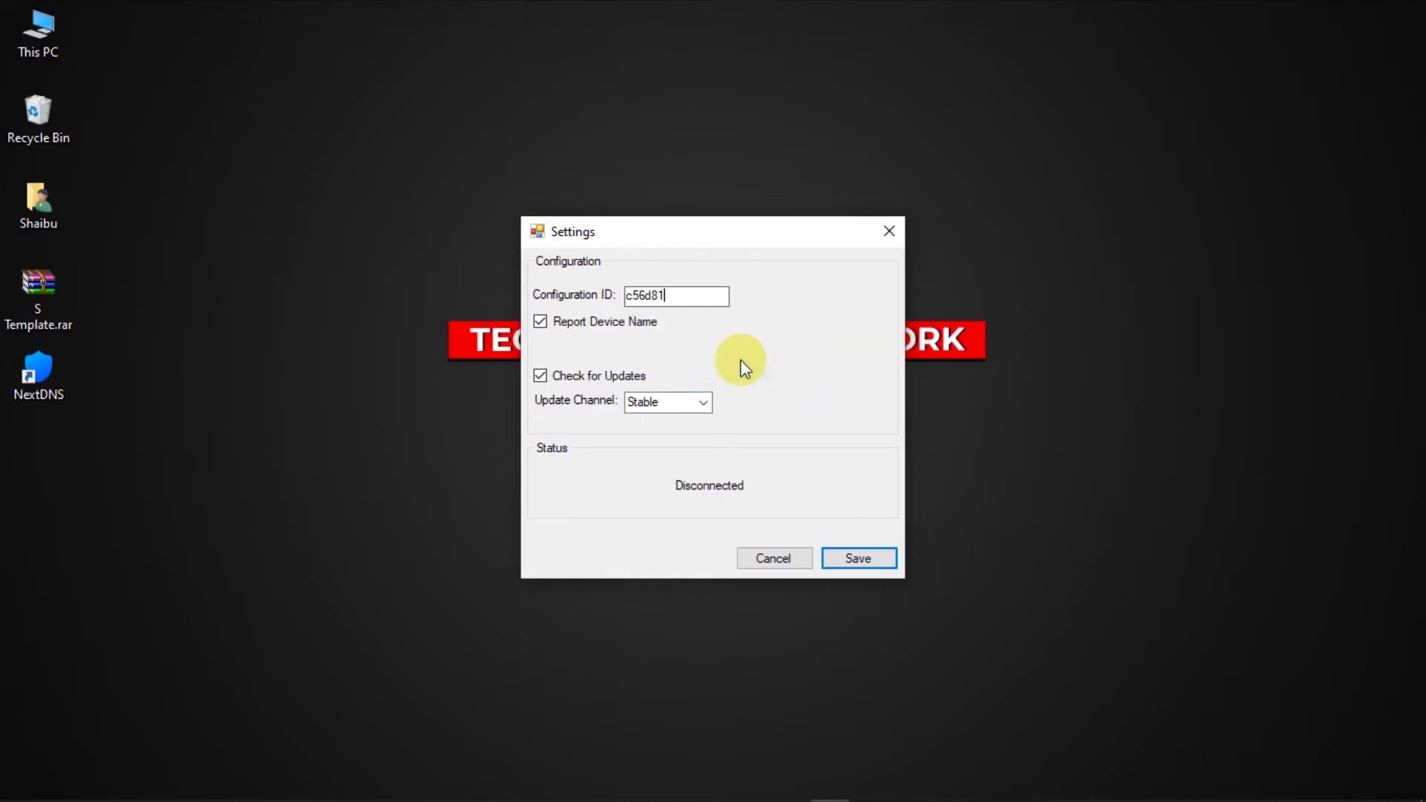
click(858, 558)
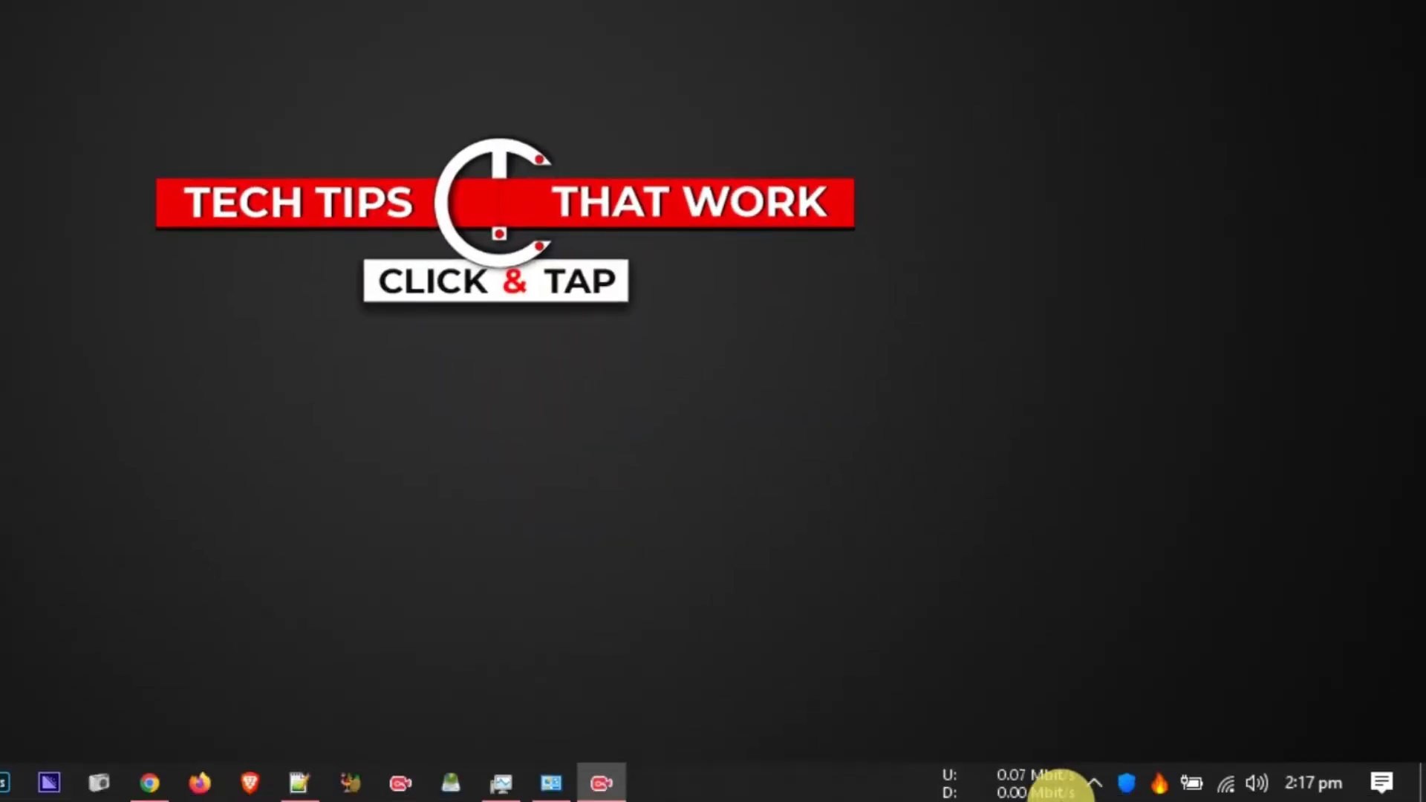
right_click(1128, 780)
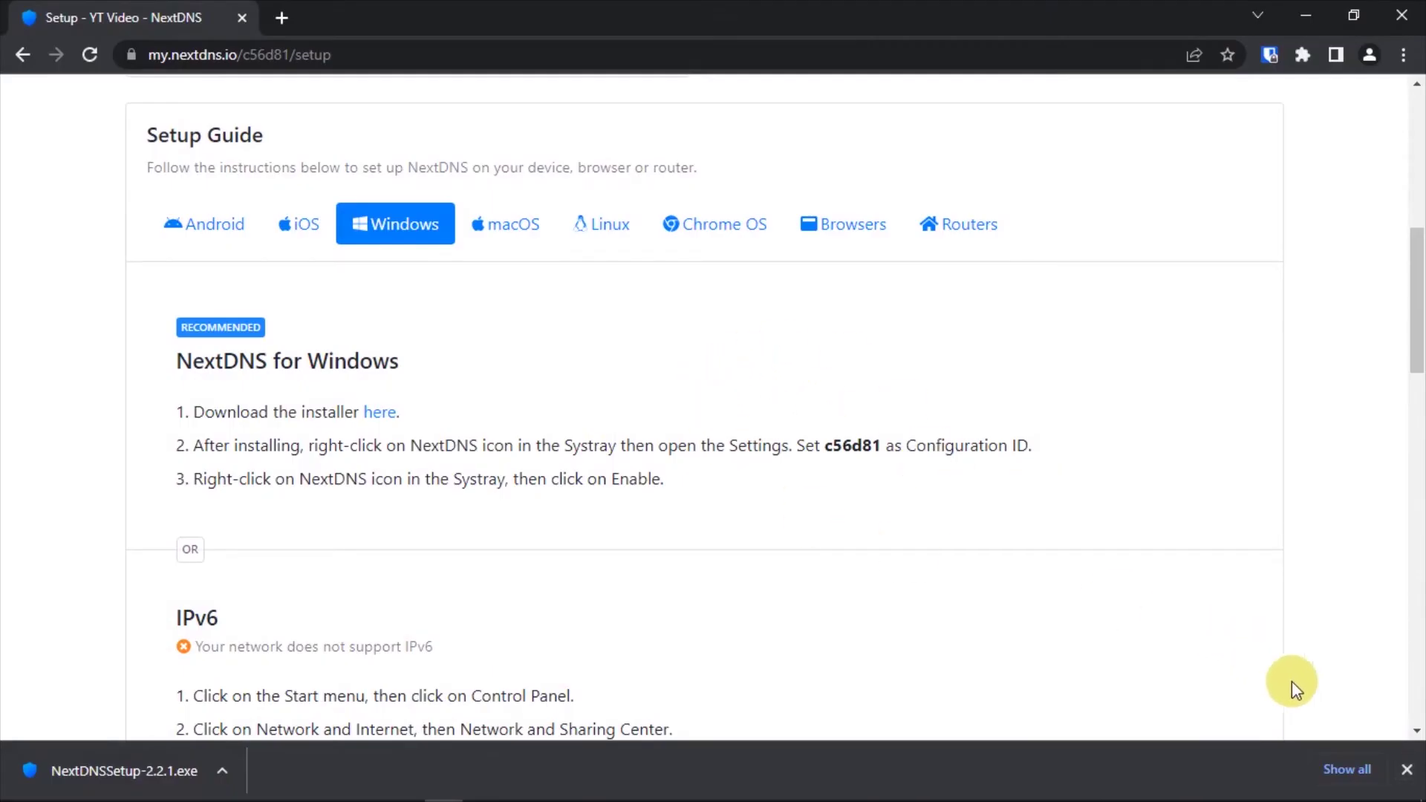
- Close the downloads bar and confirm the Setup page shows 'All good! This device is using NextDNS'
click(1407, 769)
scroll(726, 487, up, 8)
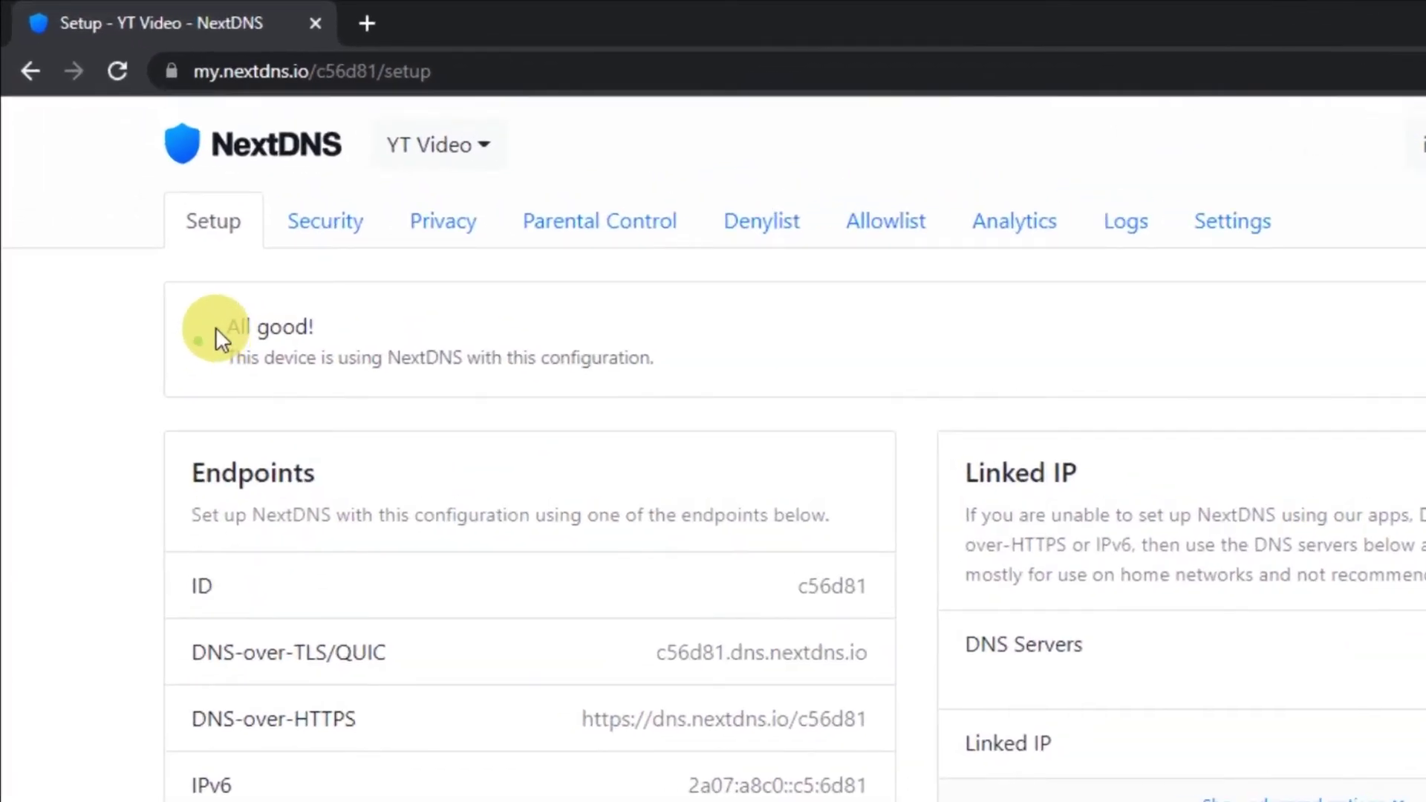
drag(215, 328, 665, 365)
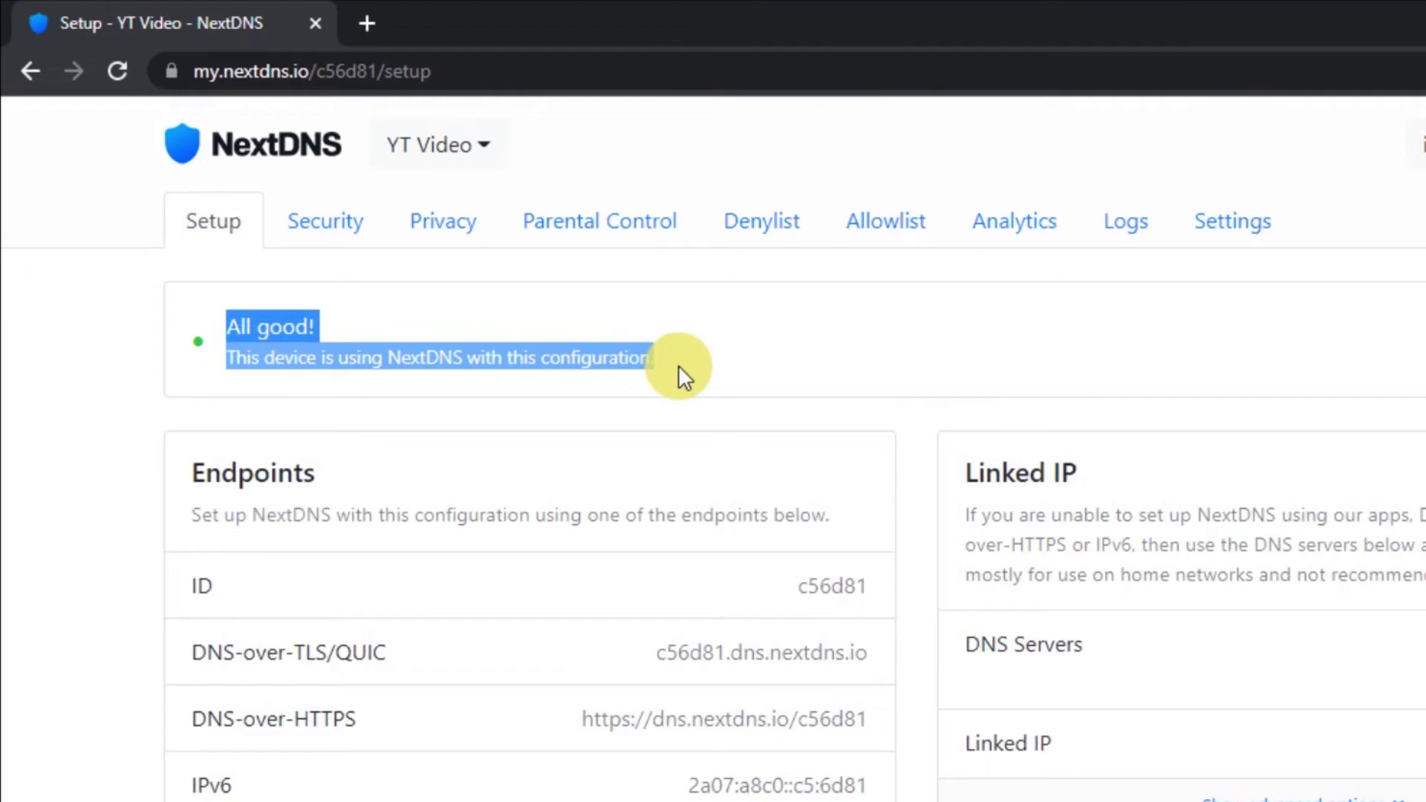
click(714, 376)
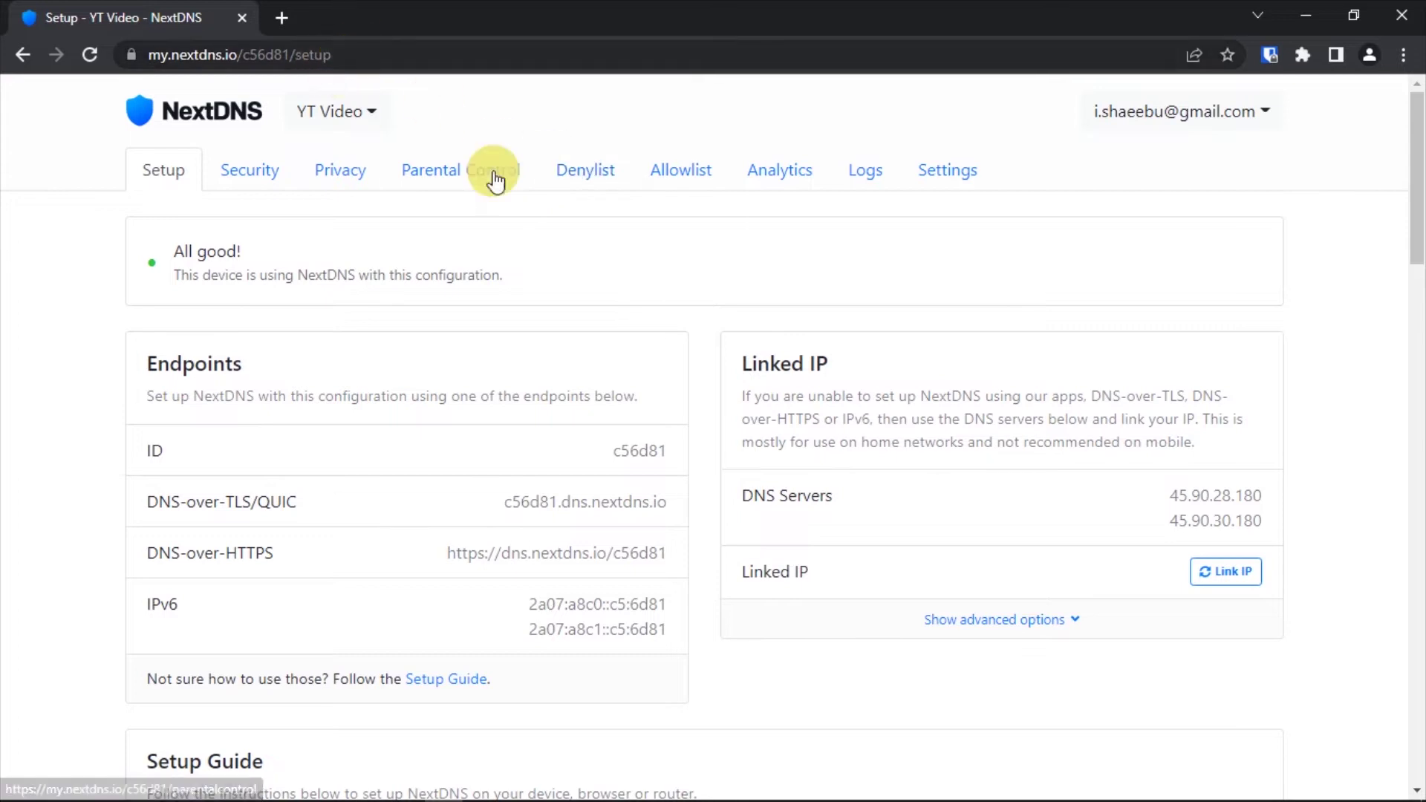
- Load shustechs.com in a new Chrome tab
click(281, 17)
click(400, 57)
text(shustechs.com)
key(Return)
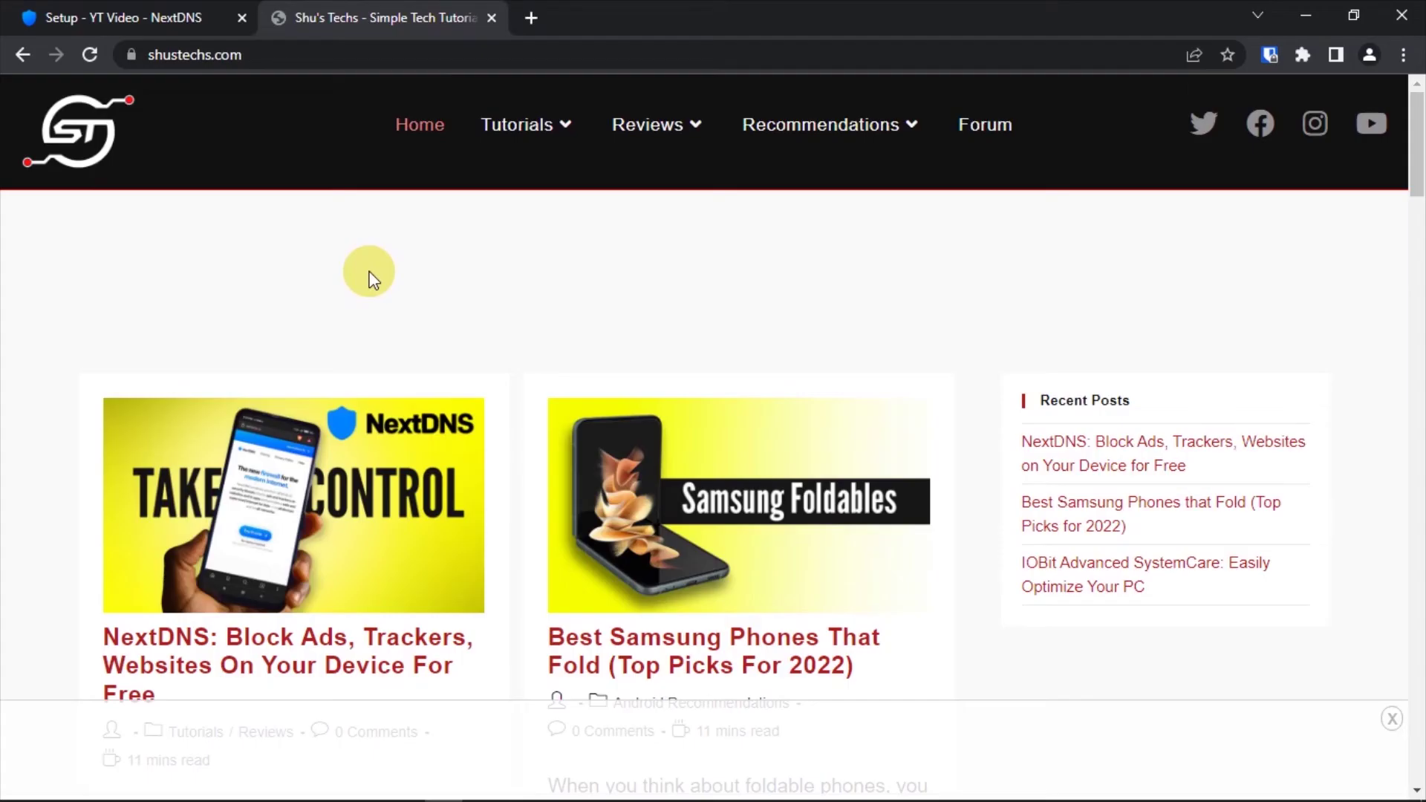
- Open the article 'NextDNS: Block Ads, Trackers, Websites on Your Device for Free'
scroll(297, 289, down, 9)
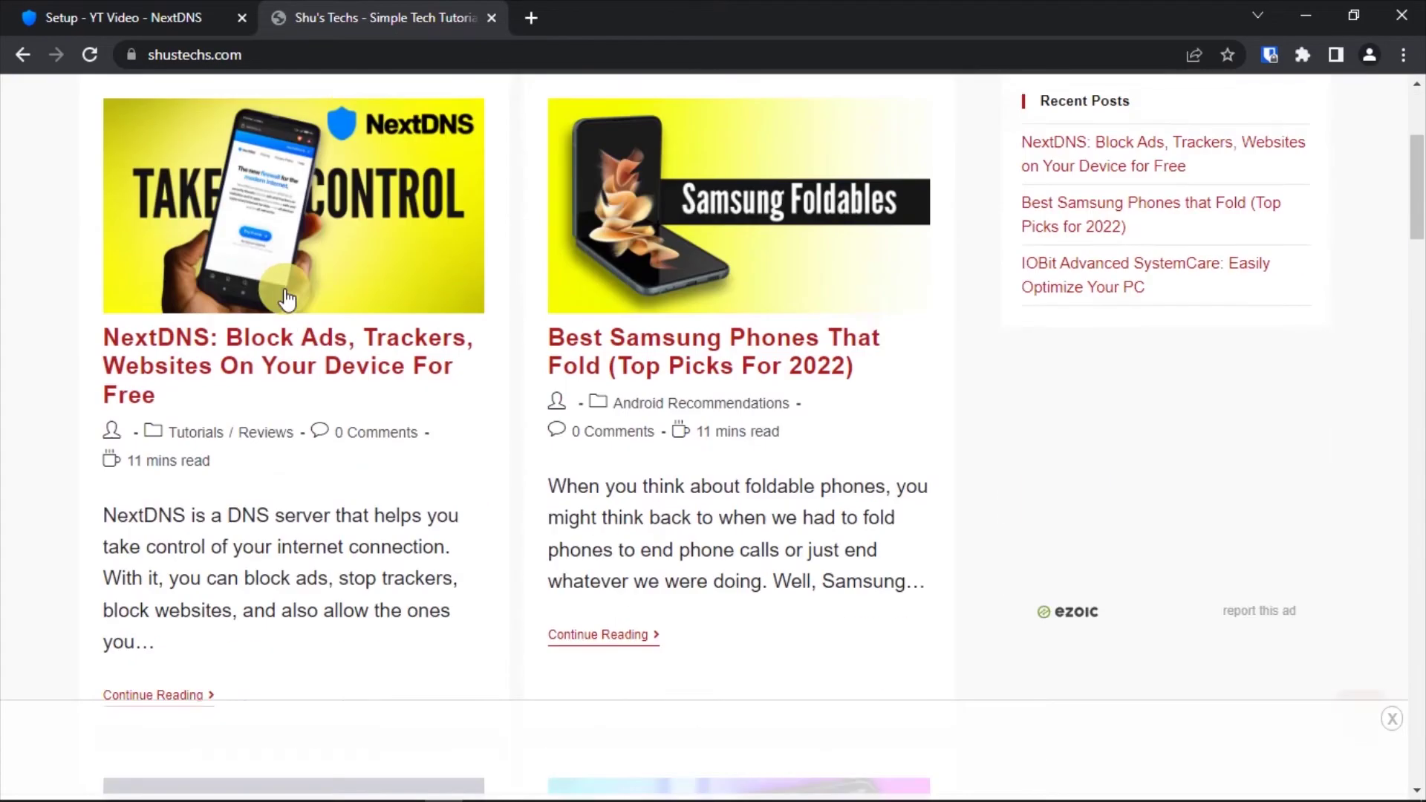
scroll(221, 306, up, 4)
scroll(221, 306, up, 5)
scroll(216, 302, down, 5)
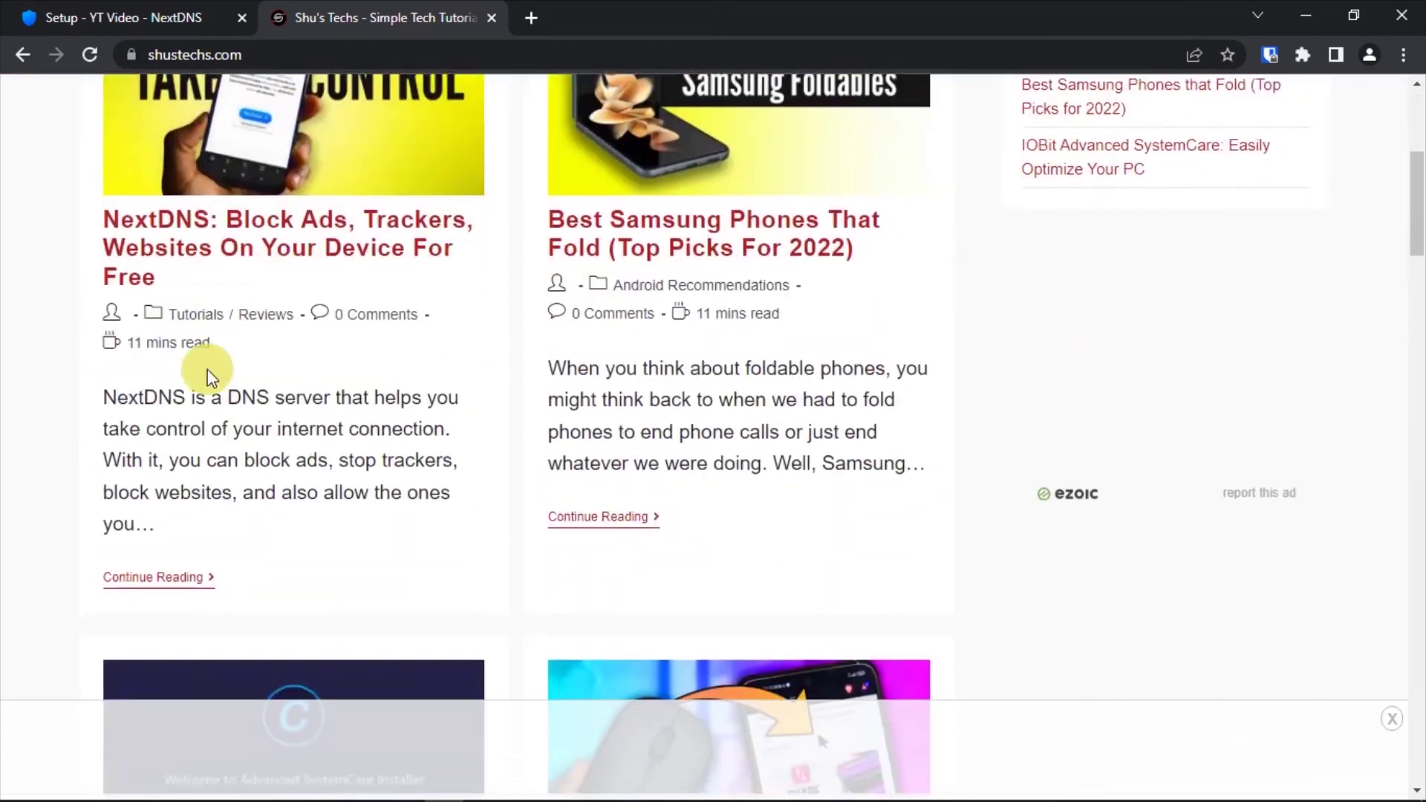
click(155, 253)
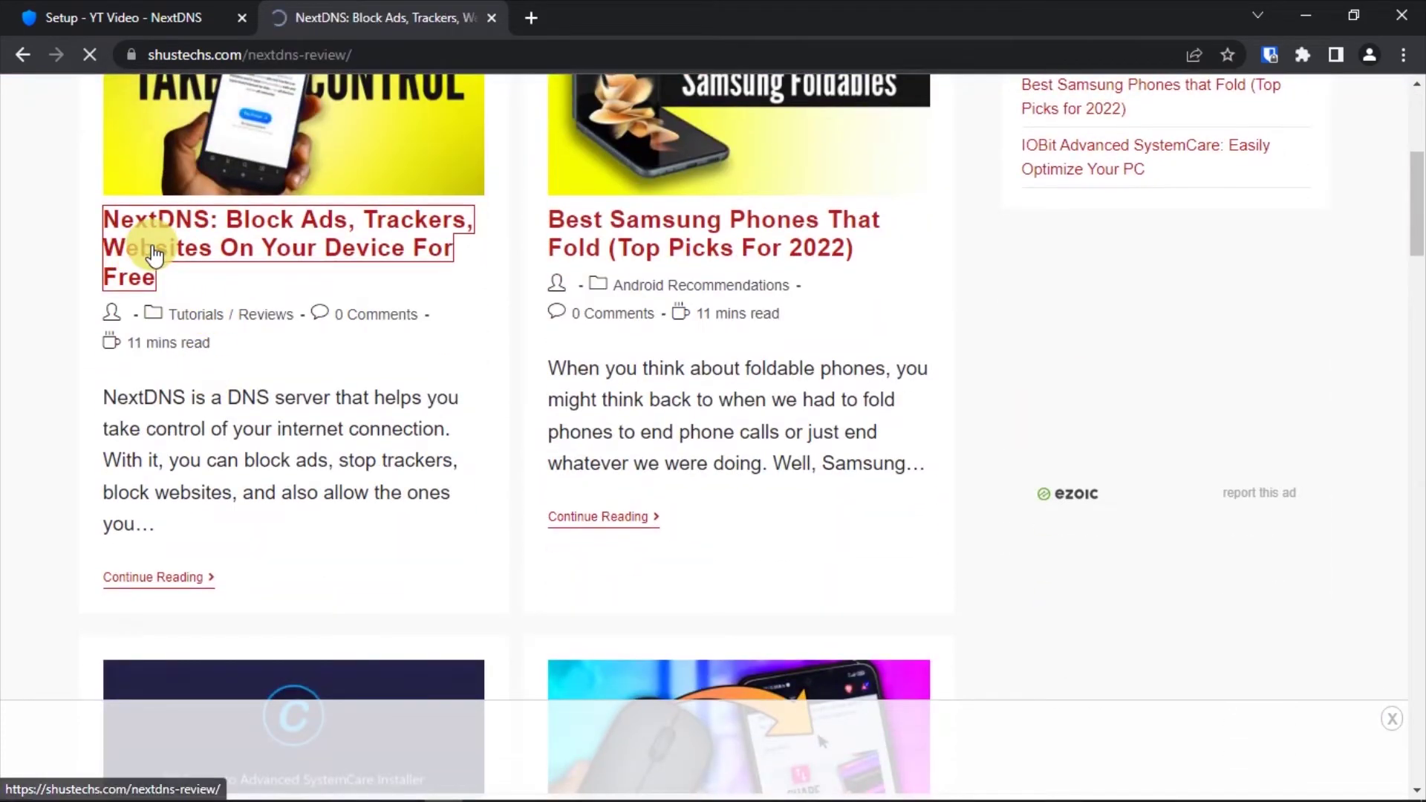
scroll(302, 377, down, 10)
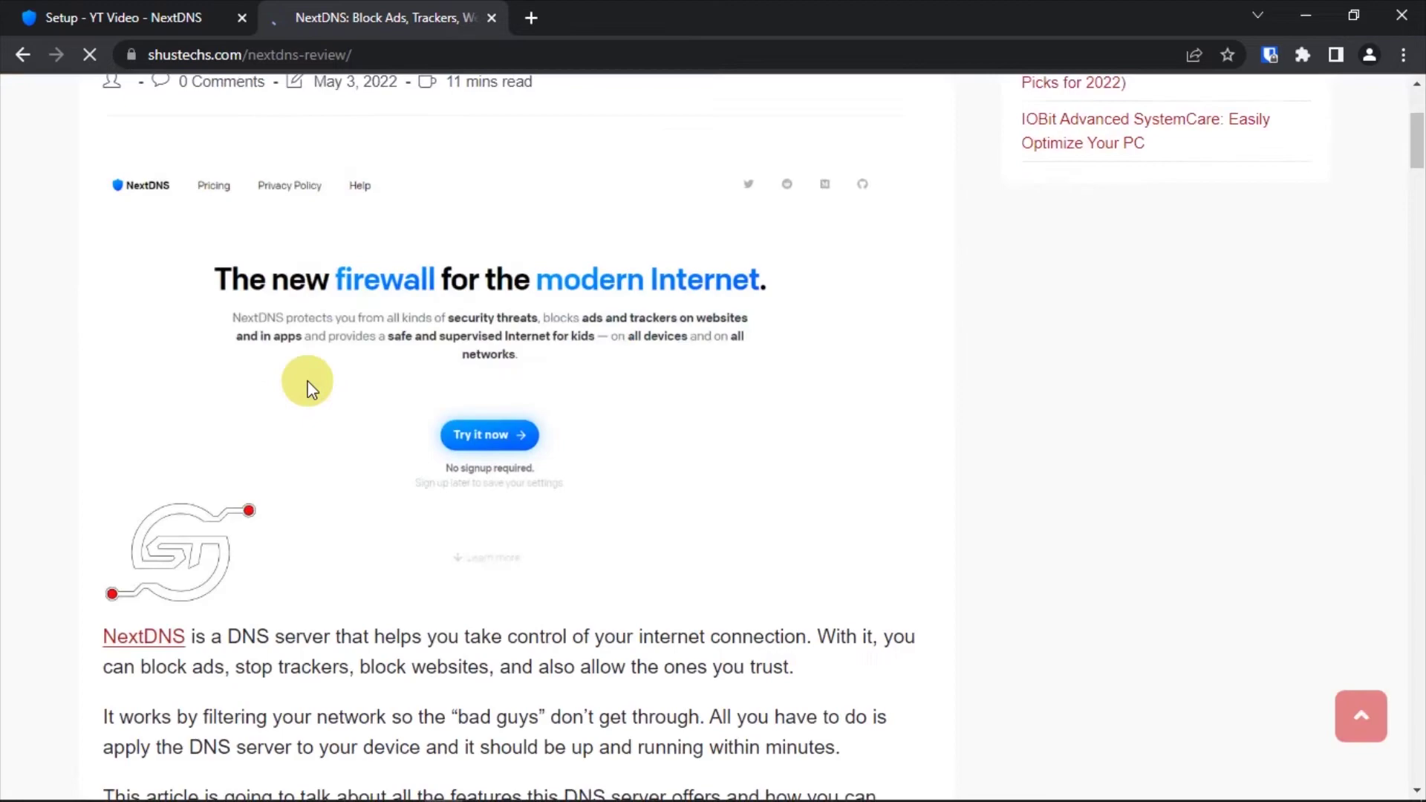
scroll(316, 382, up, 9)
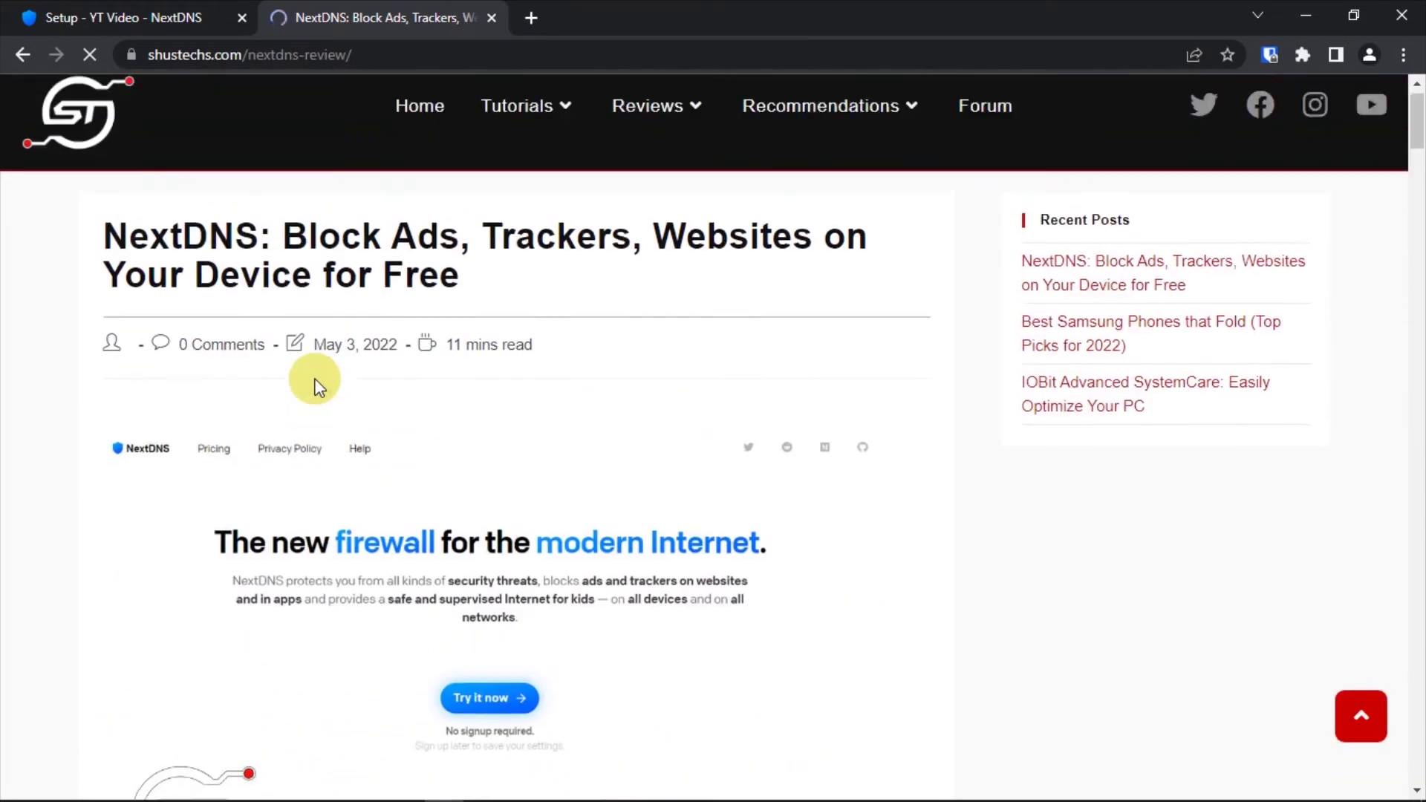
scroll(316, 383, down, 4)
scroll(311, 375, up, 5)
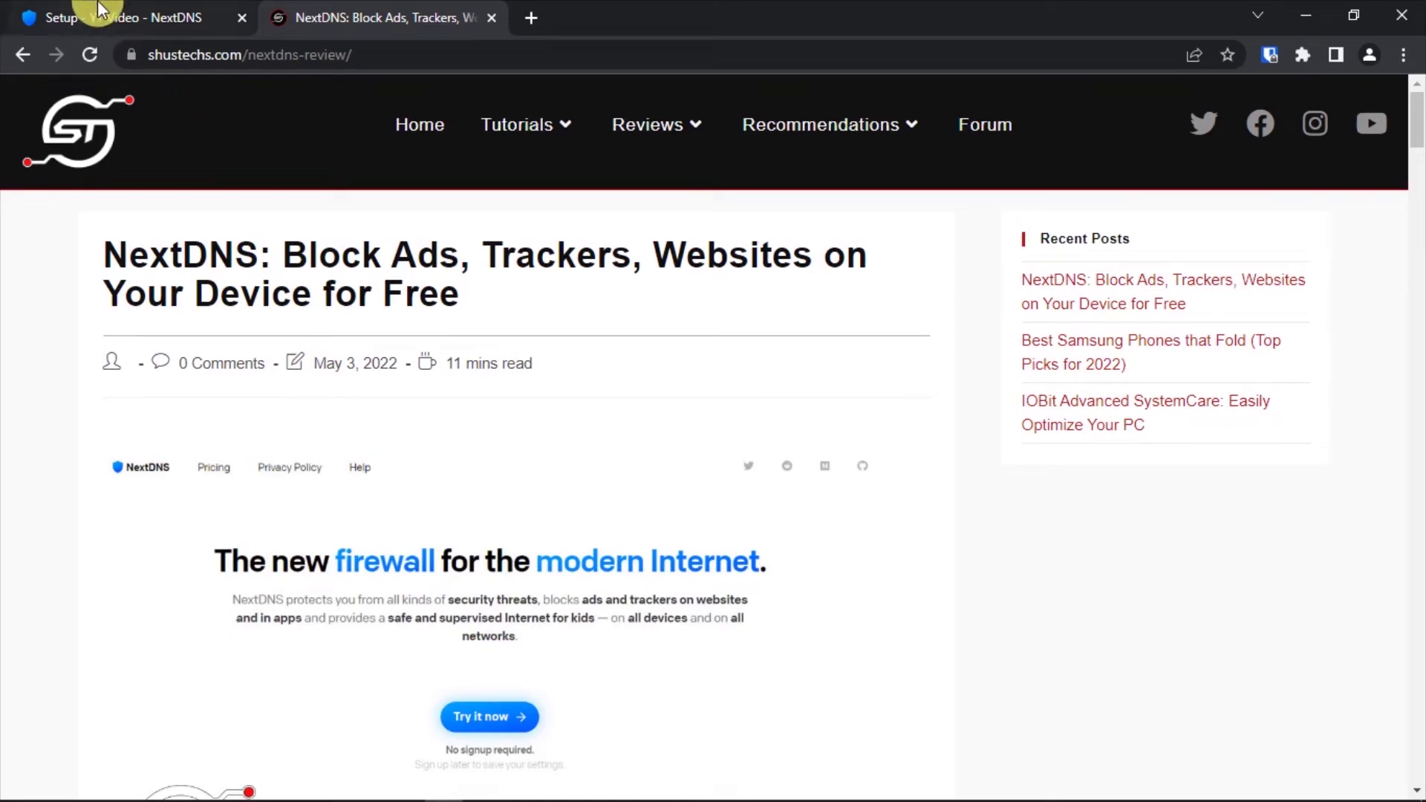
- Open the NextDNS Denylist and add shustechs.com
click(131, 17)
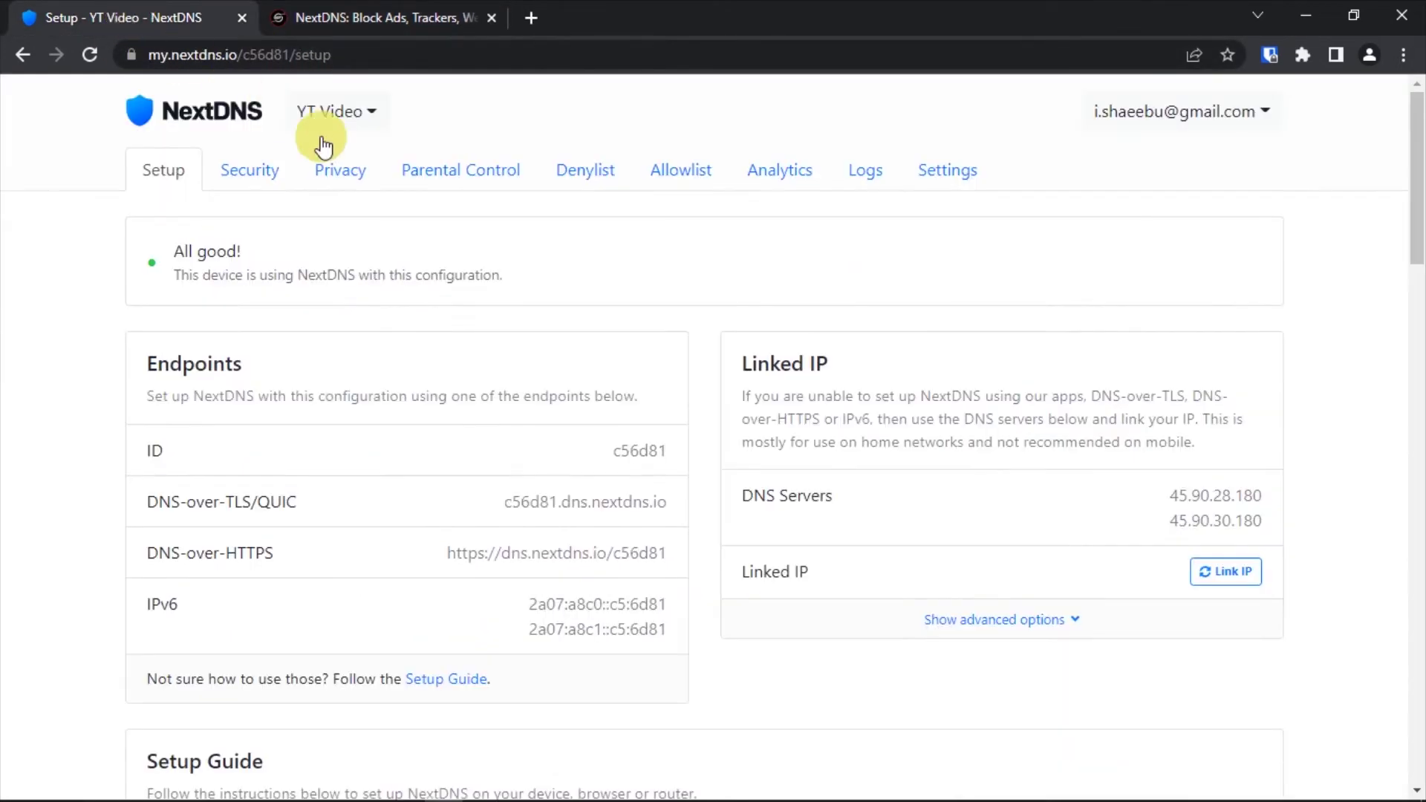
click(600, 180)
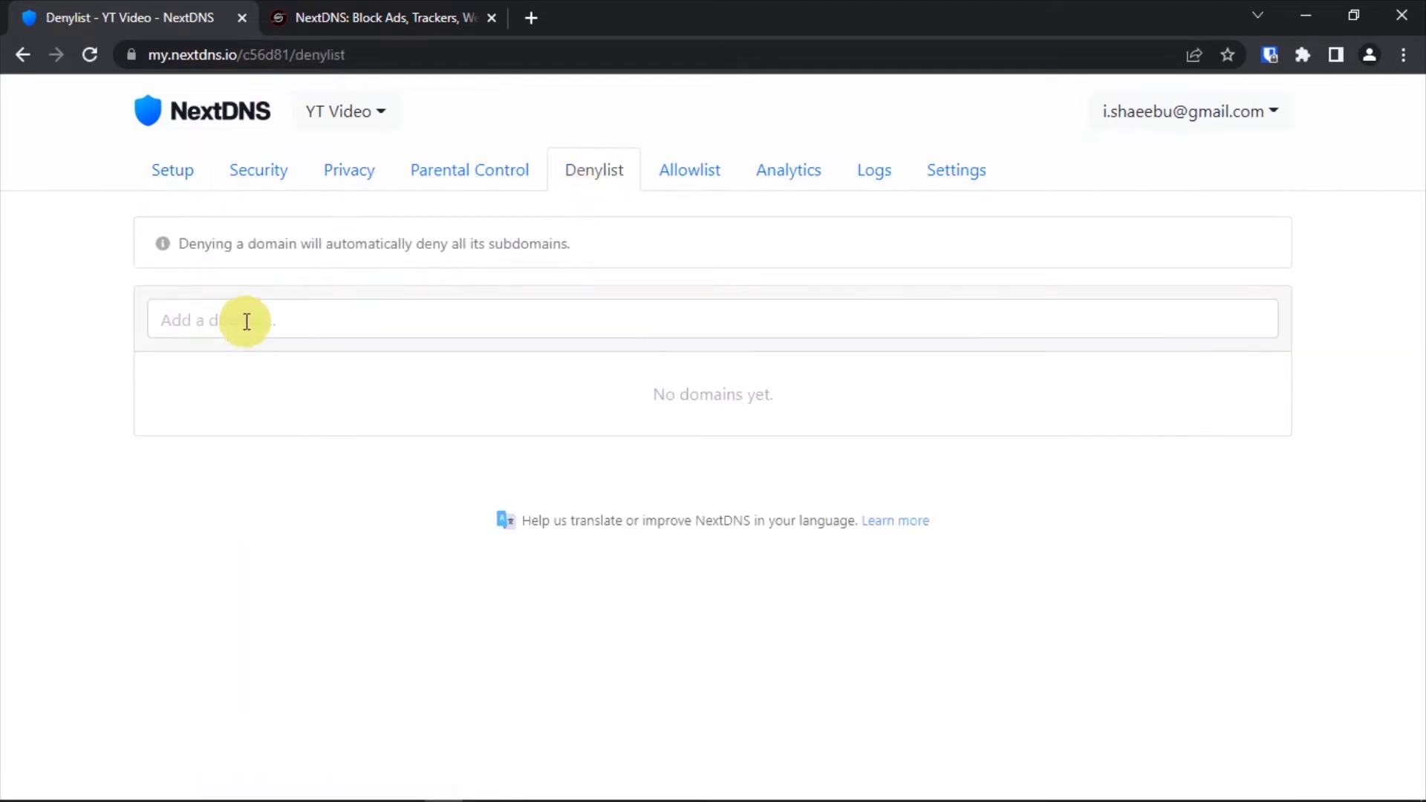
click(228, 319)
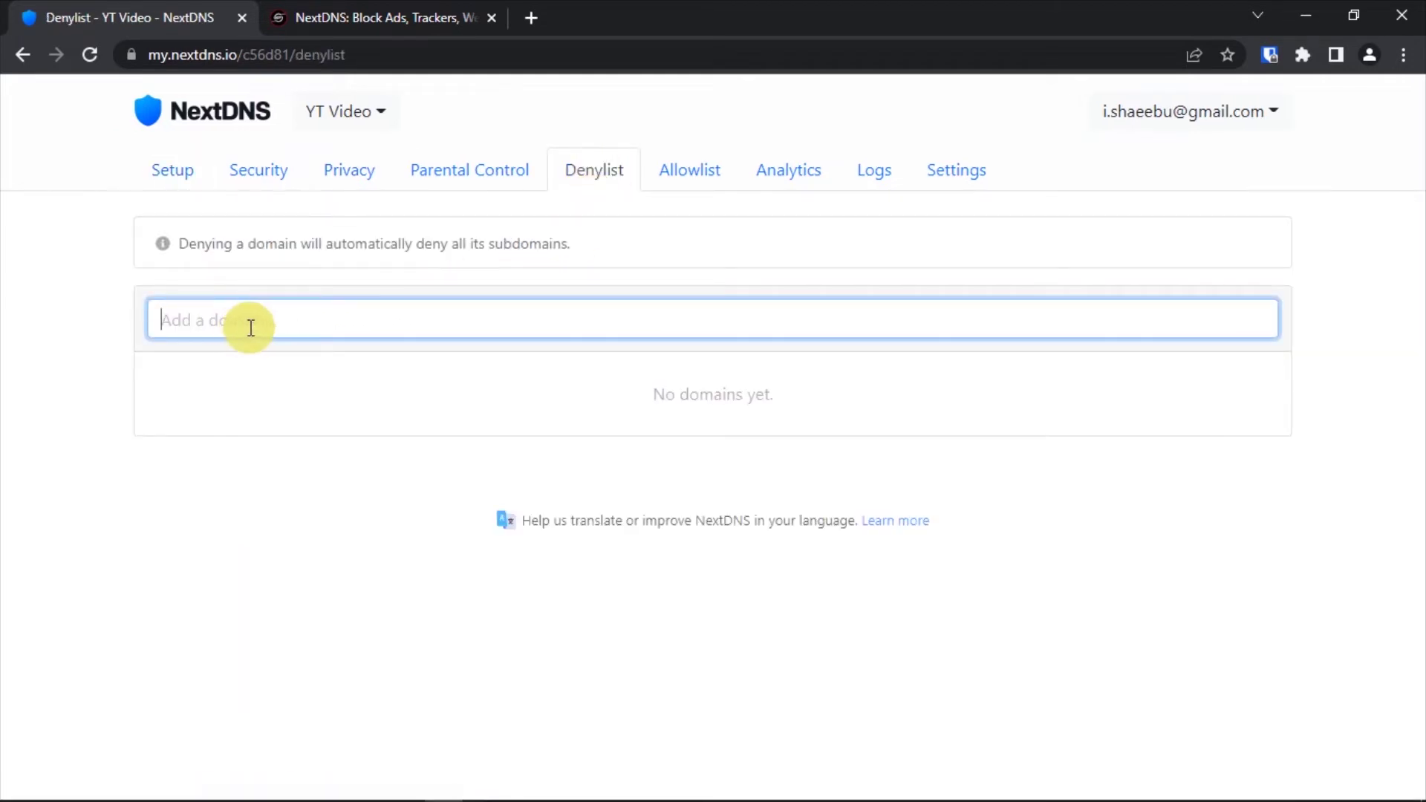
text(shustechs.com)
key(Return)
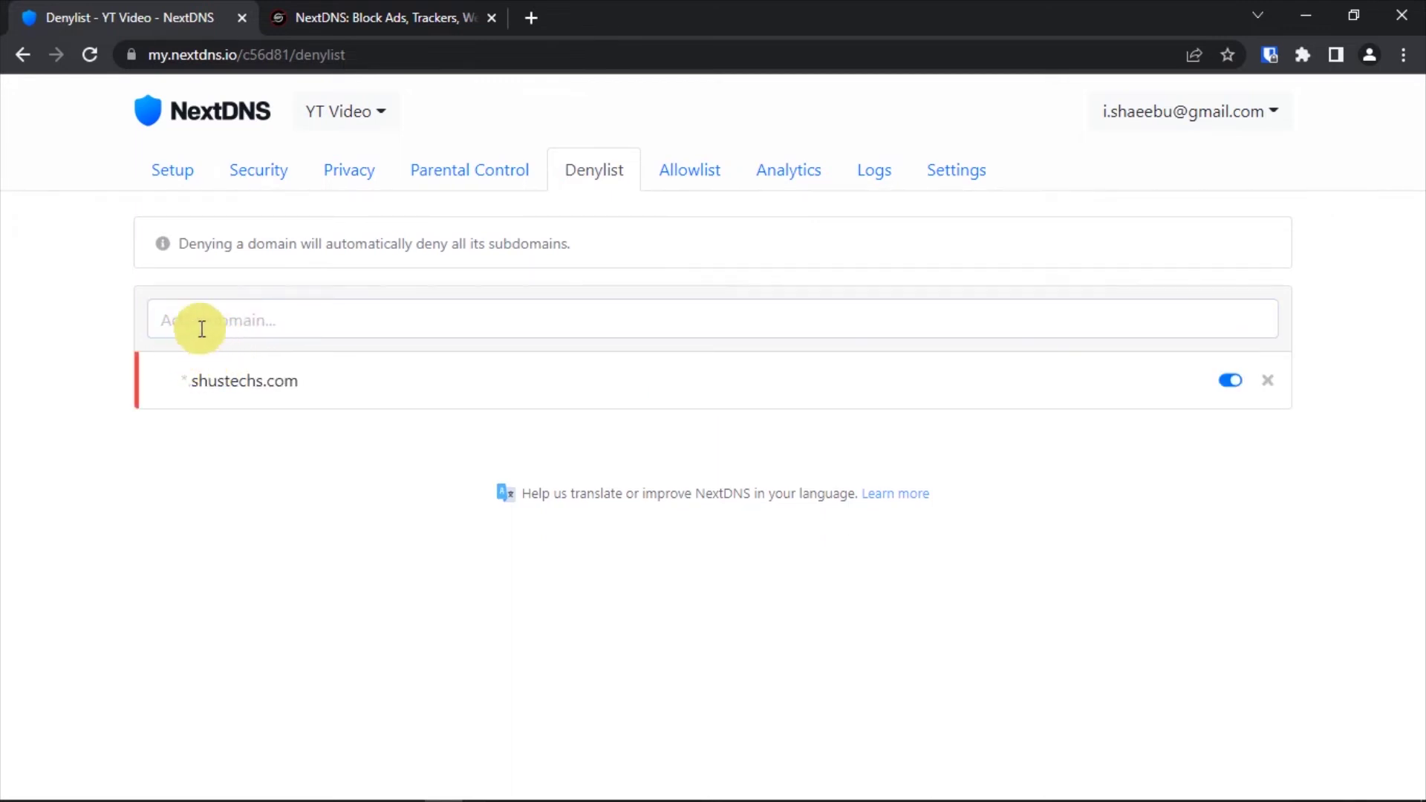
- Add yahoo.com to the denylist, toggling it off and back on
click(216, 324)
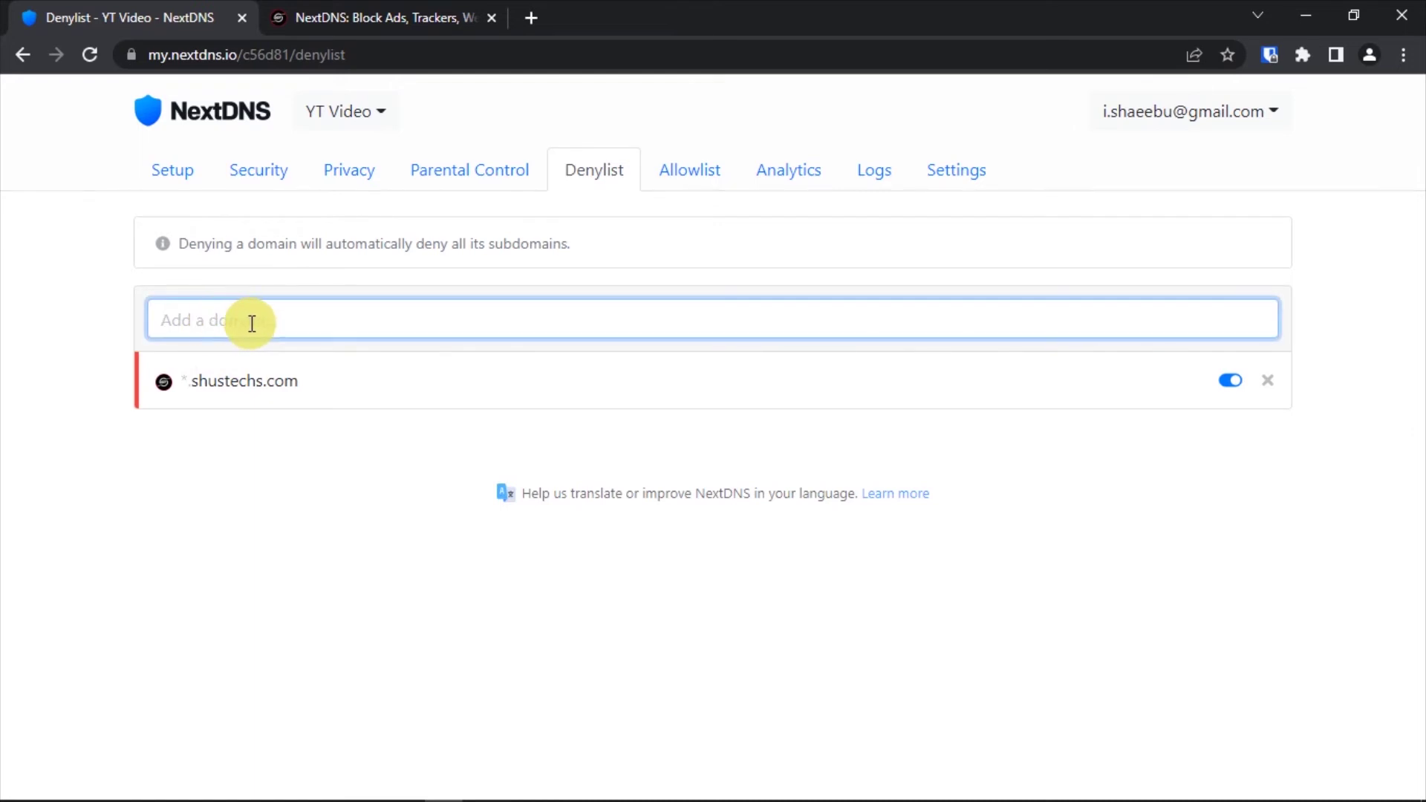
text(yahoo.com)
key(Return)
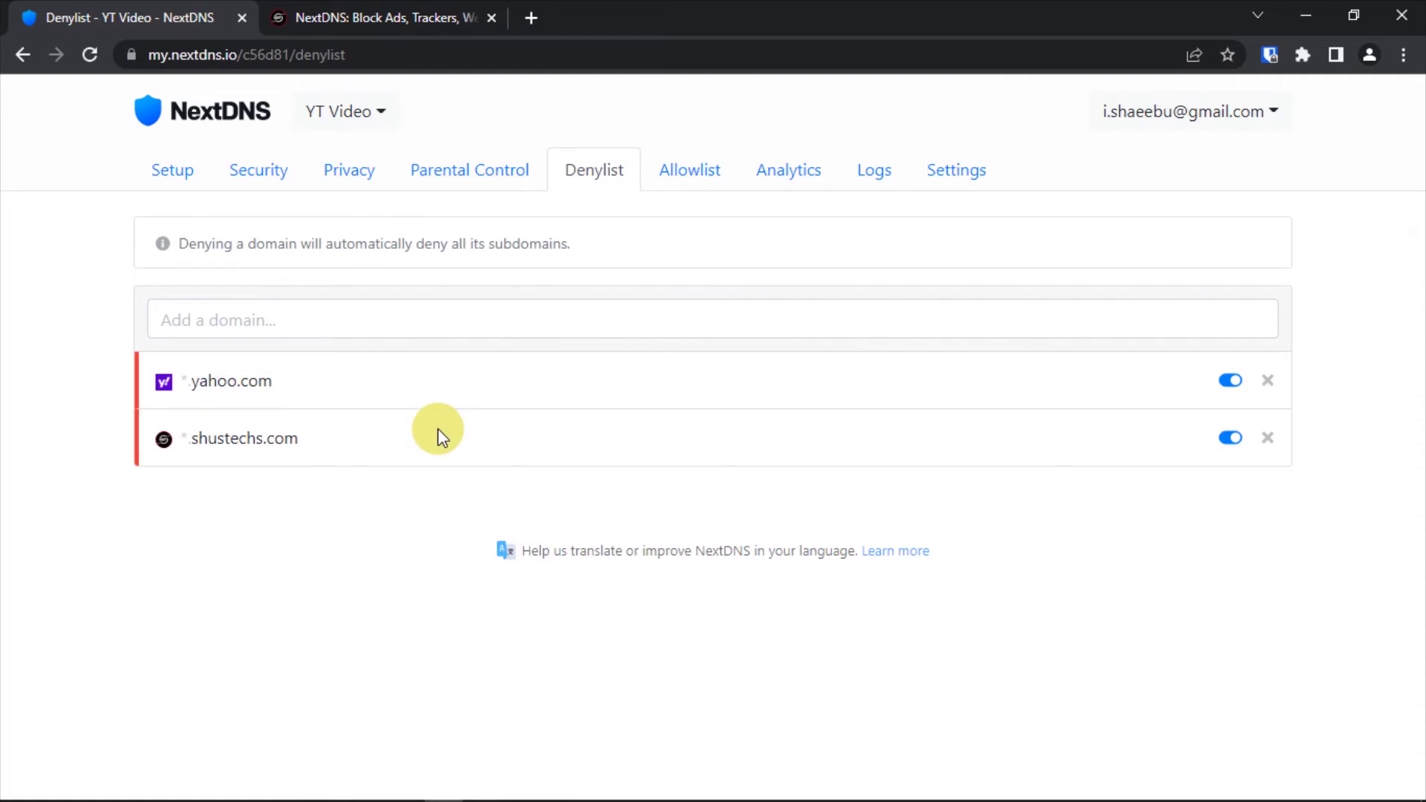
click(1231, 380)
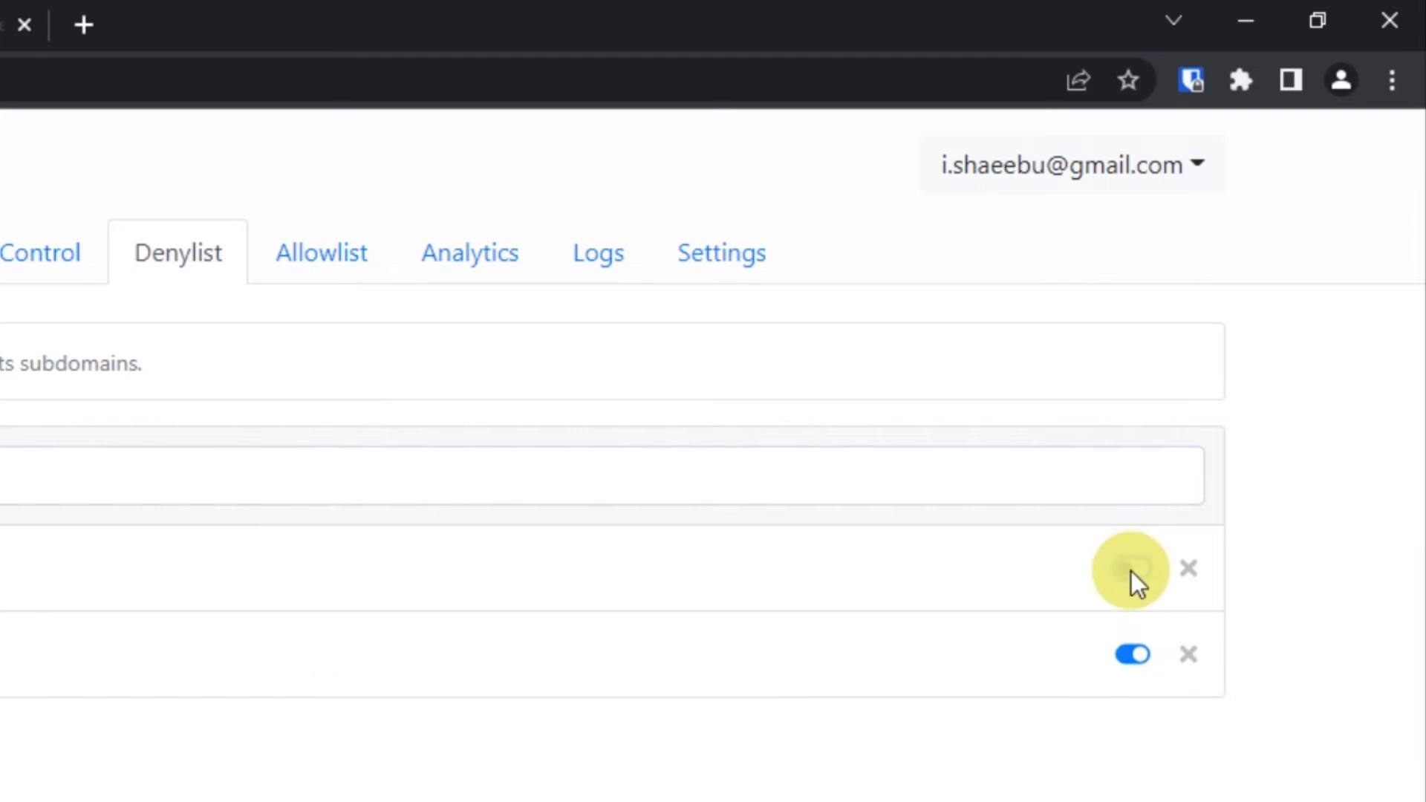
click(1130, 569)
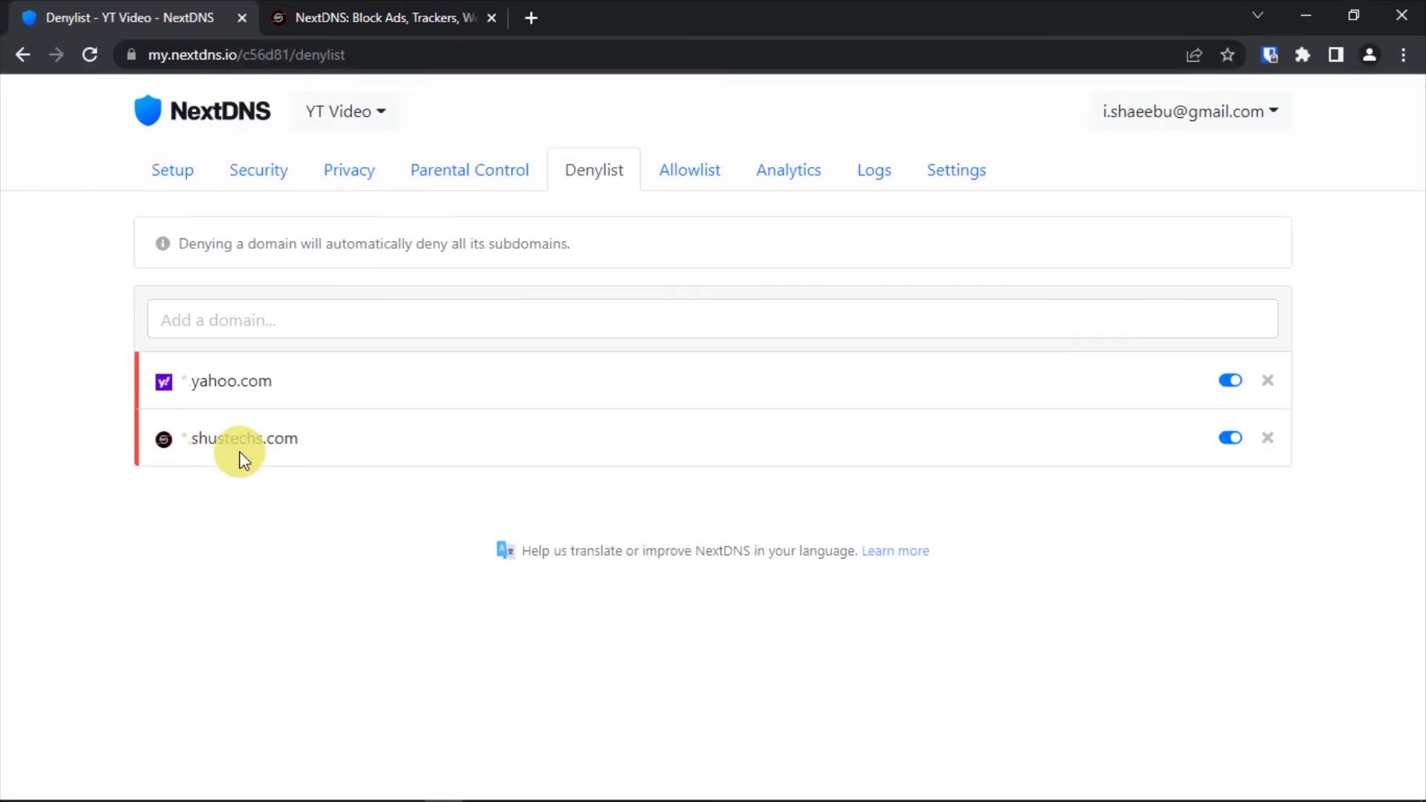
- Confirm shustechs.com no longer loads, then open google.com in a new tab
click(362, 14)
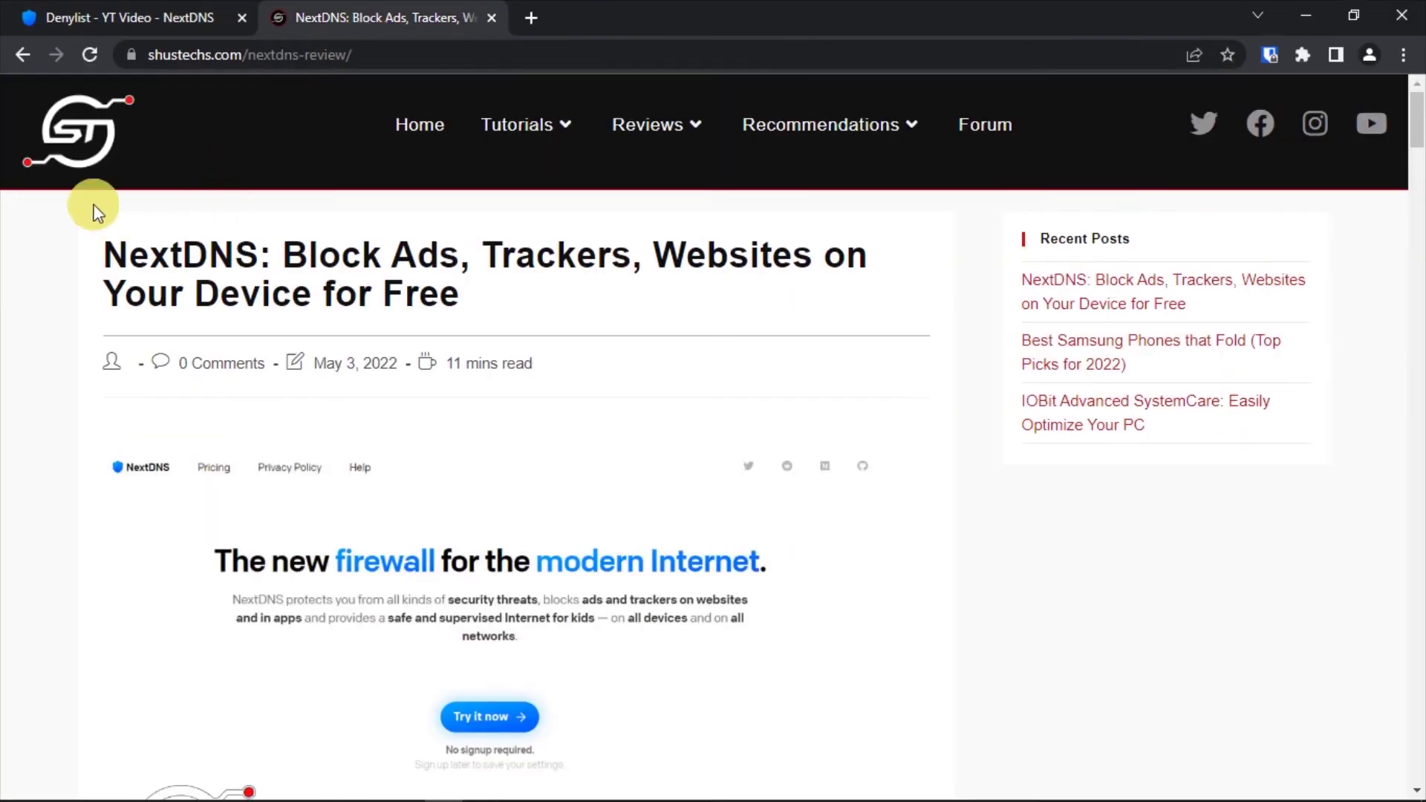
click(98, 132)
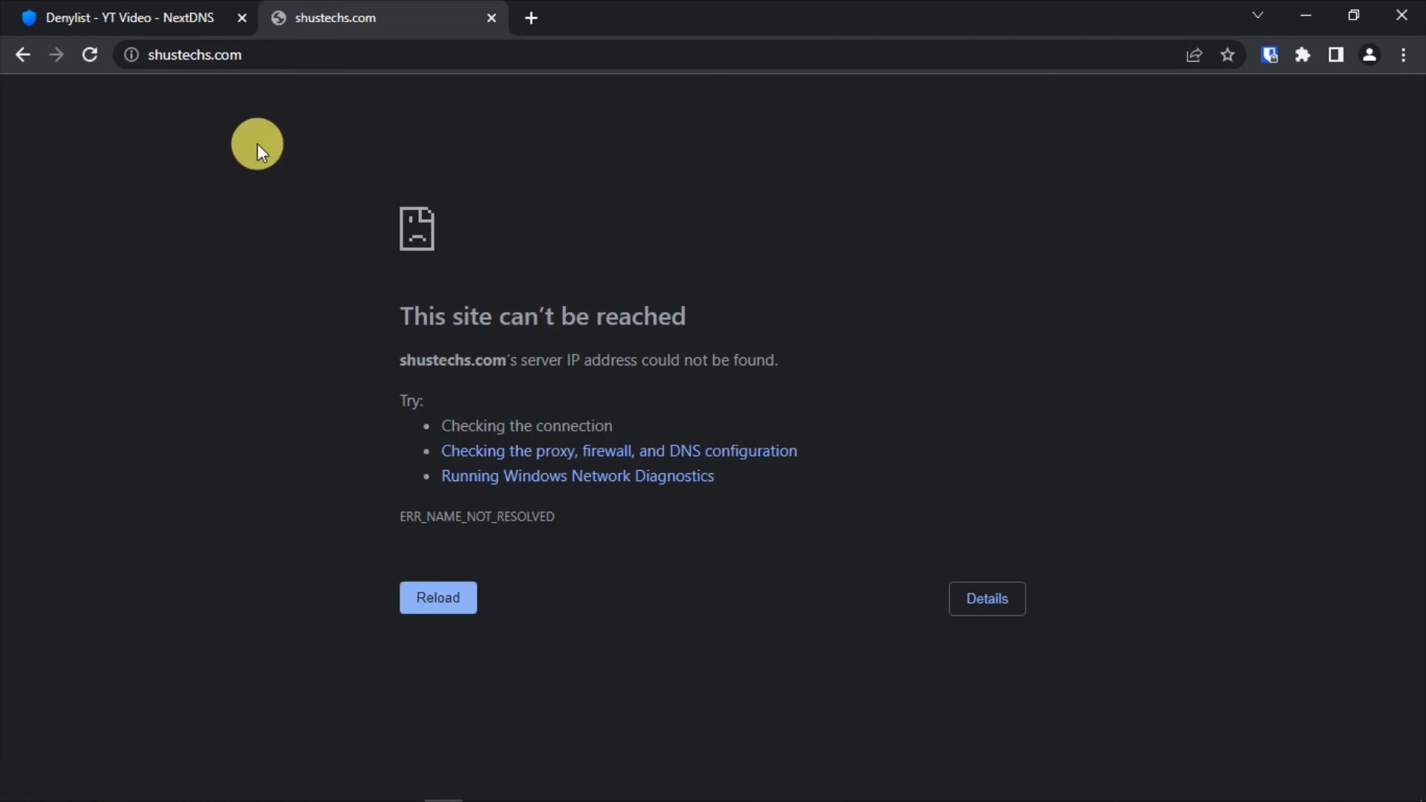
click(532, 21)
text(google.)
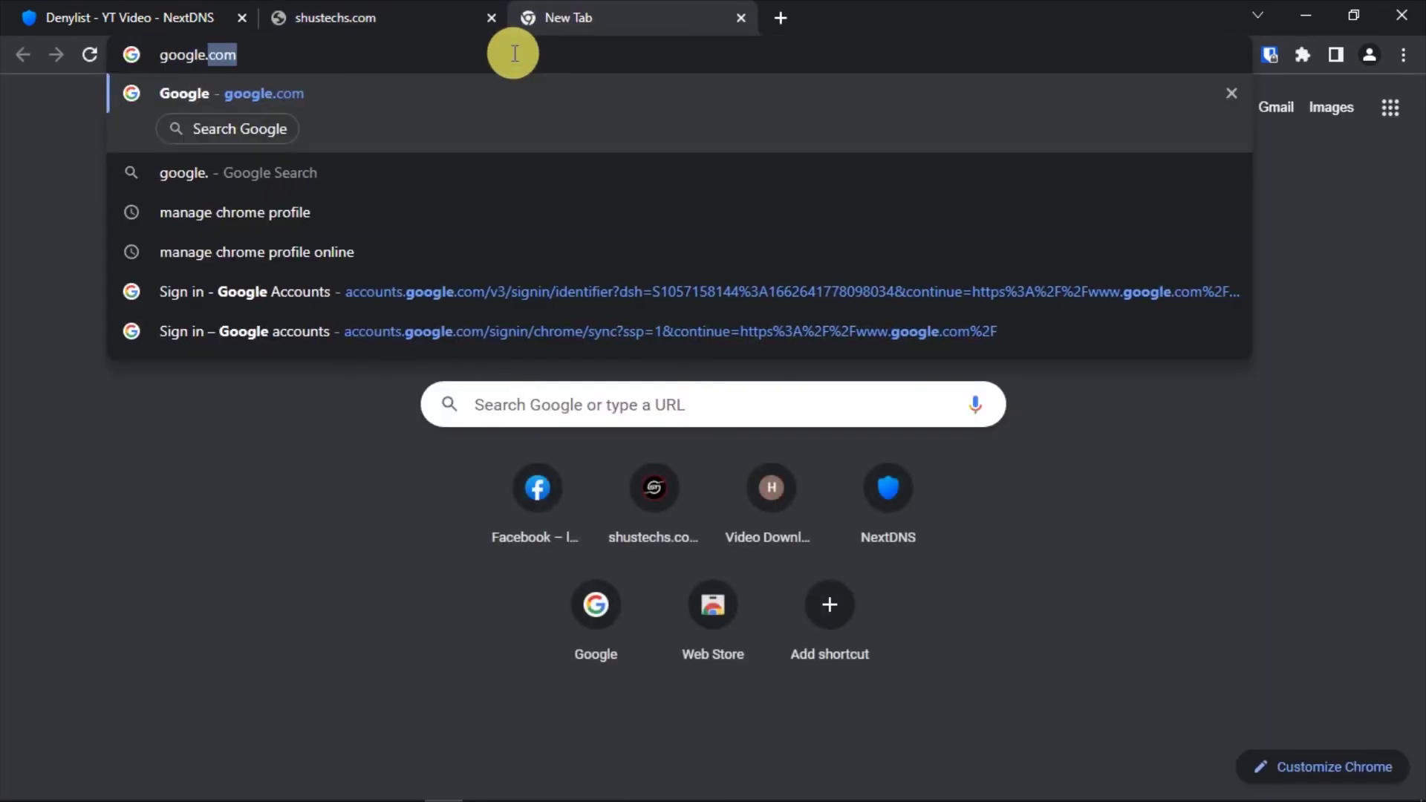
text(com)
key(Return)
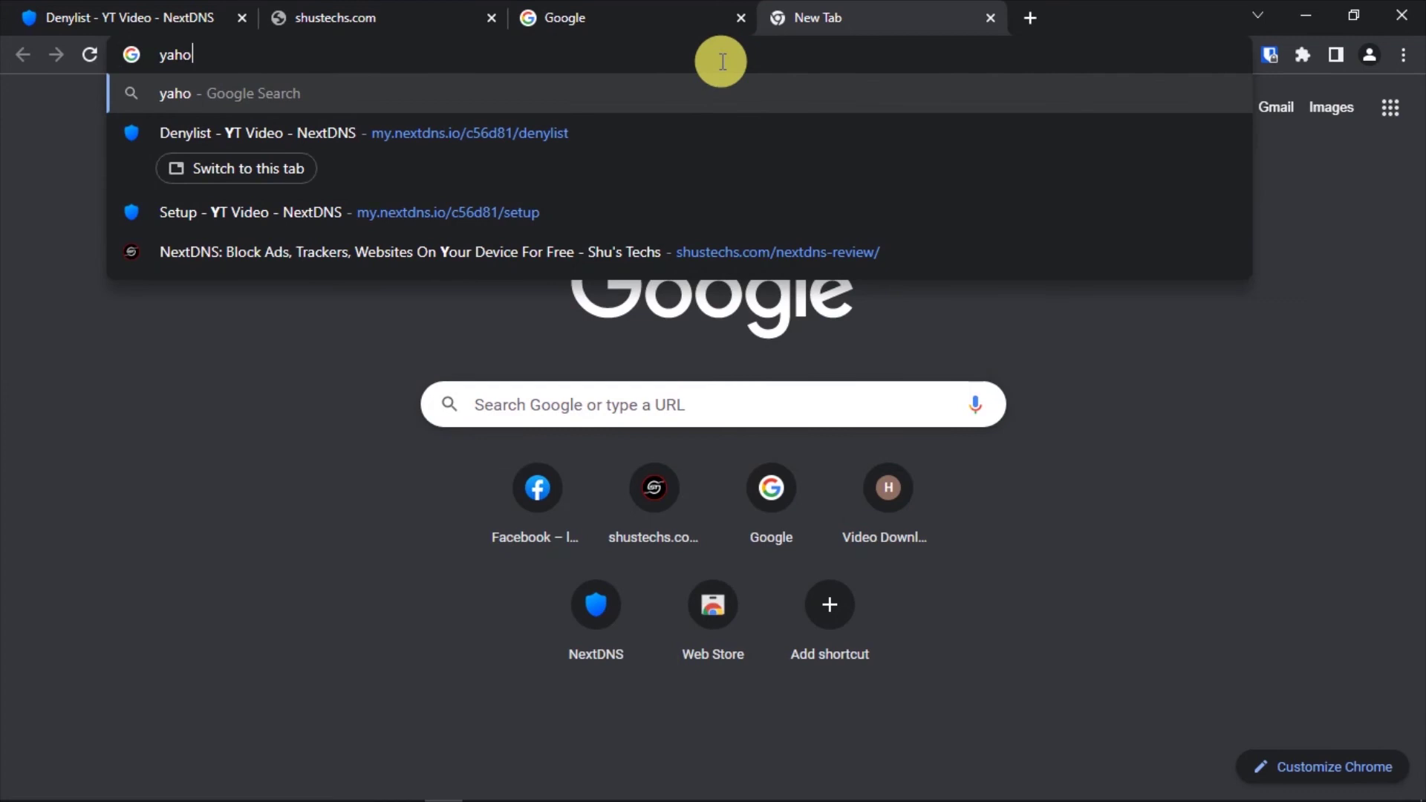
- Confirm yahoo.com stays unreachable after a retry, load bing.com, and return to the Denylist
key(Return)
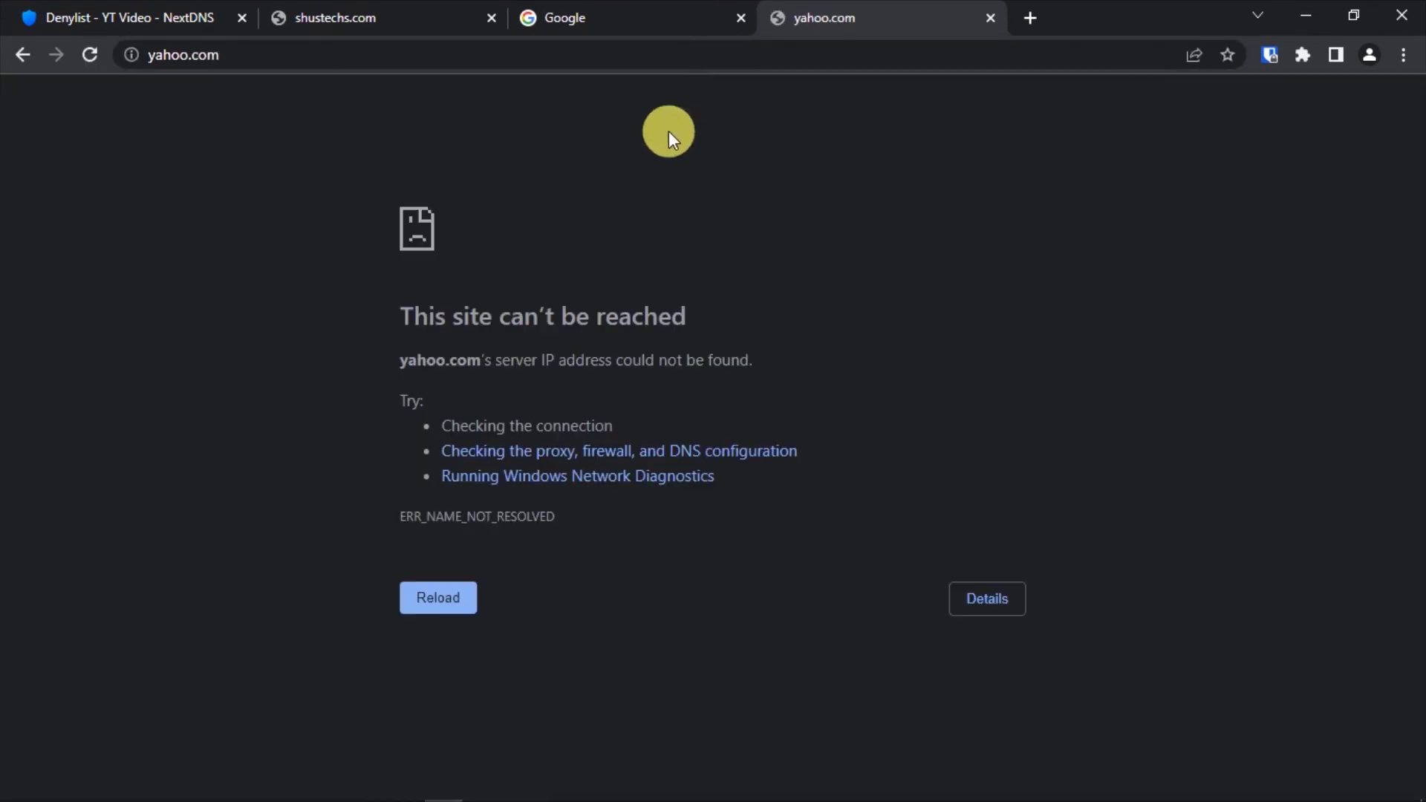
click(426, 601)
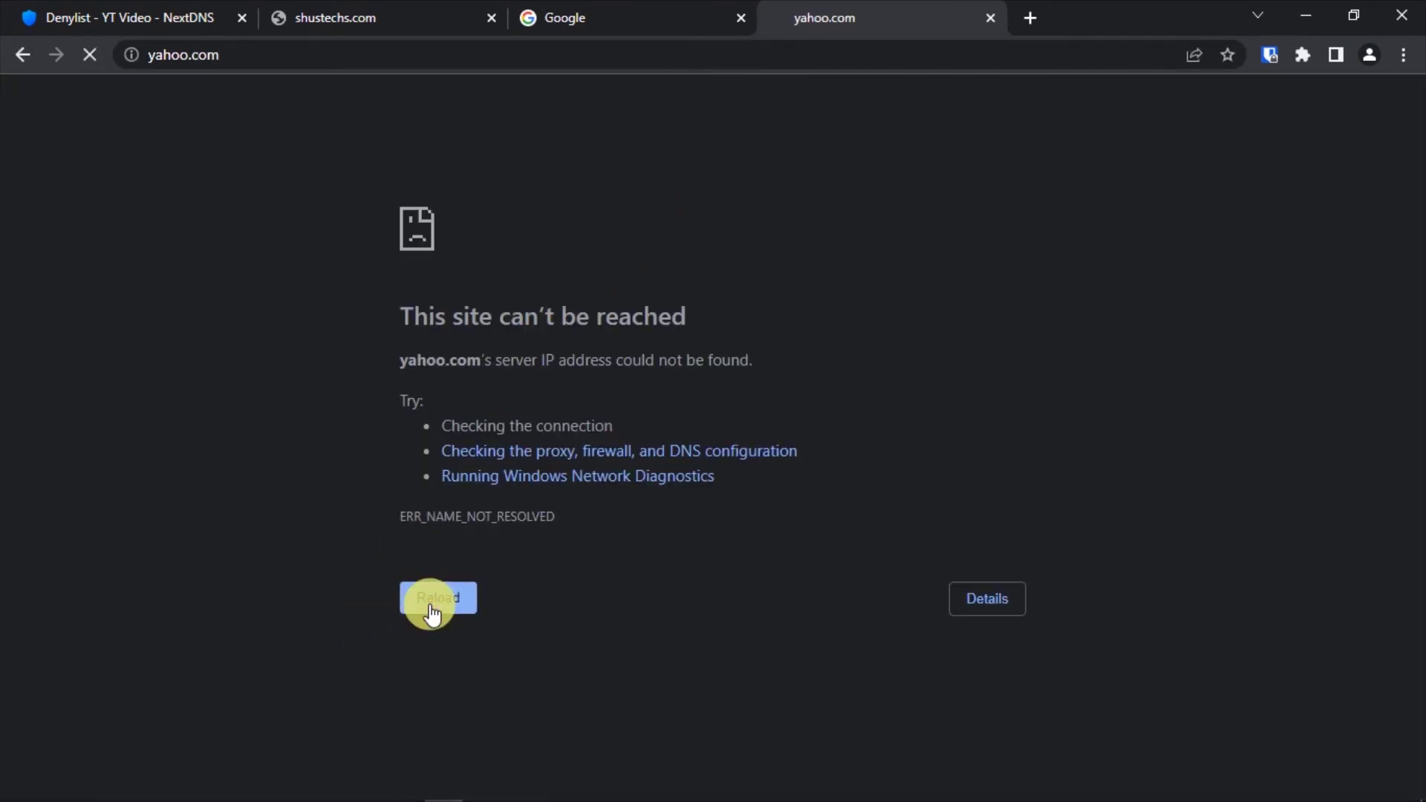
click(773, 59)
text(bing.com)
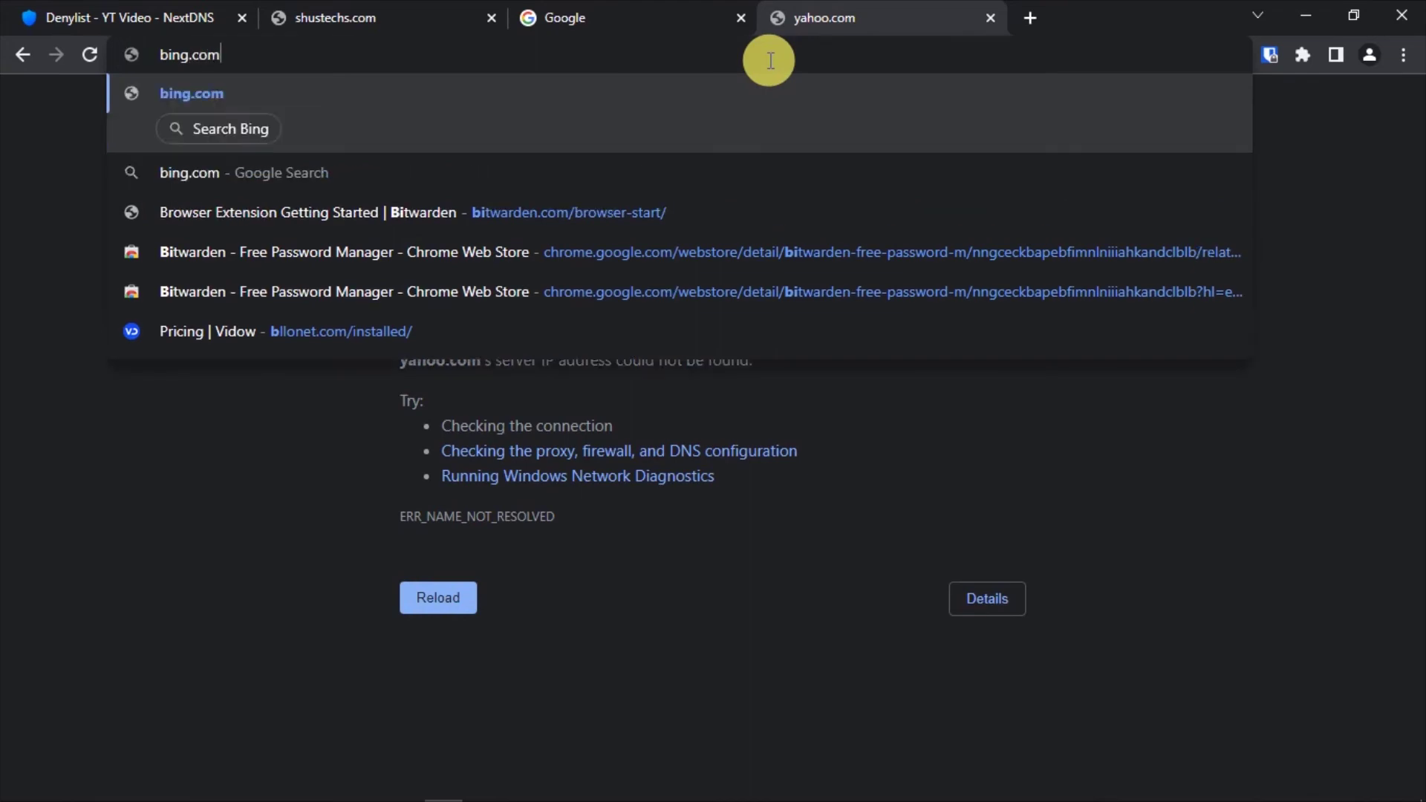
key(Return)
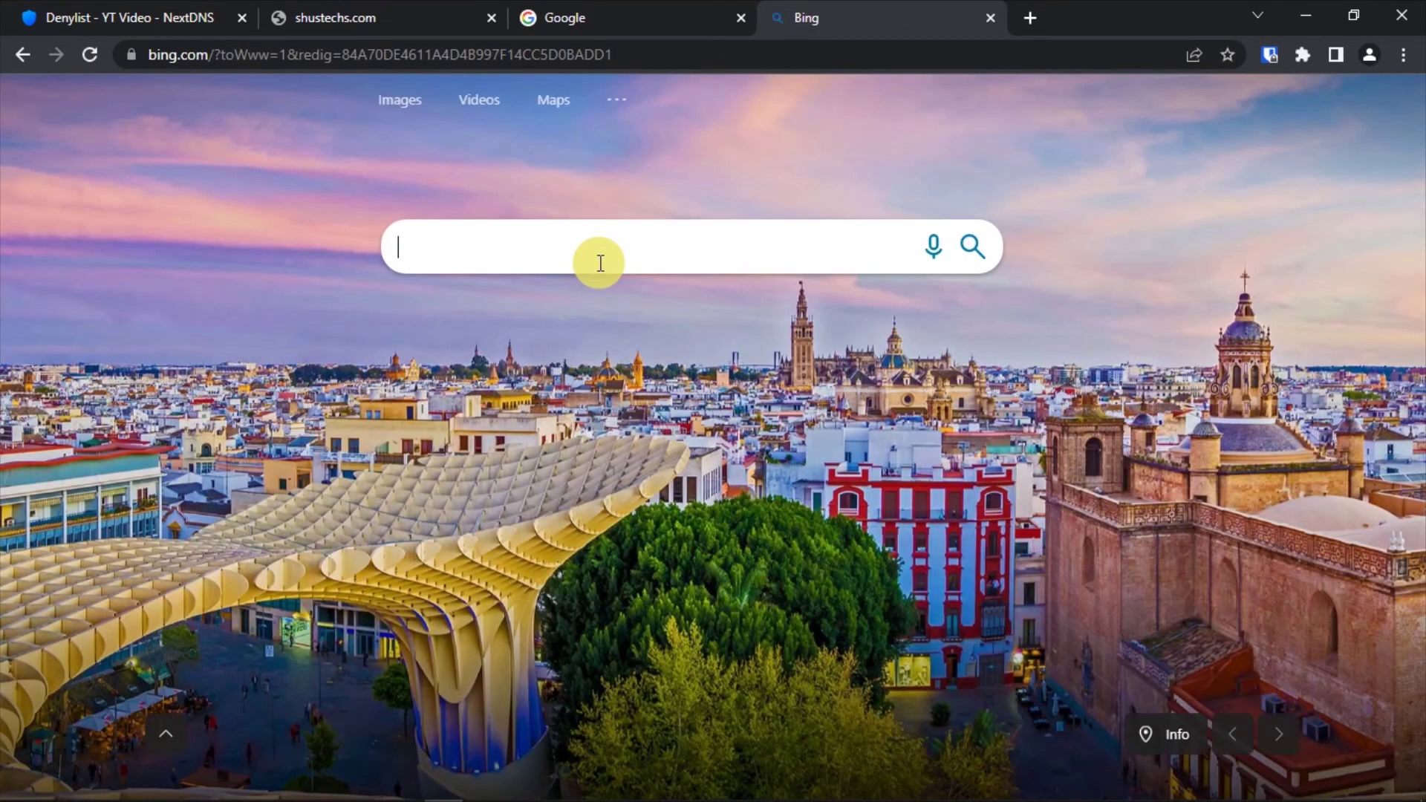
click(141, 15)
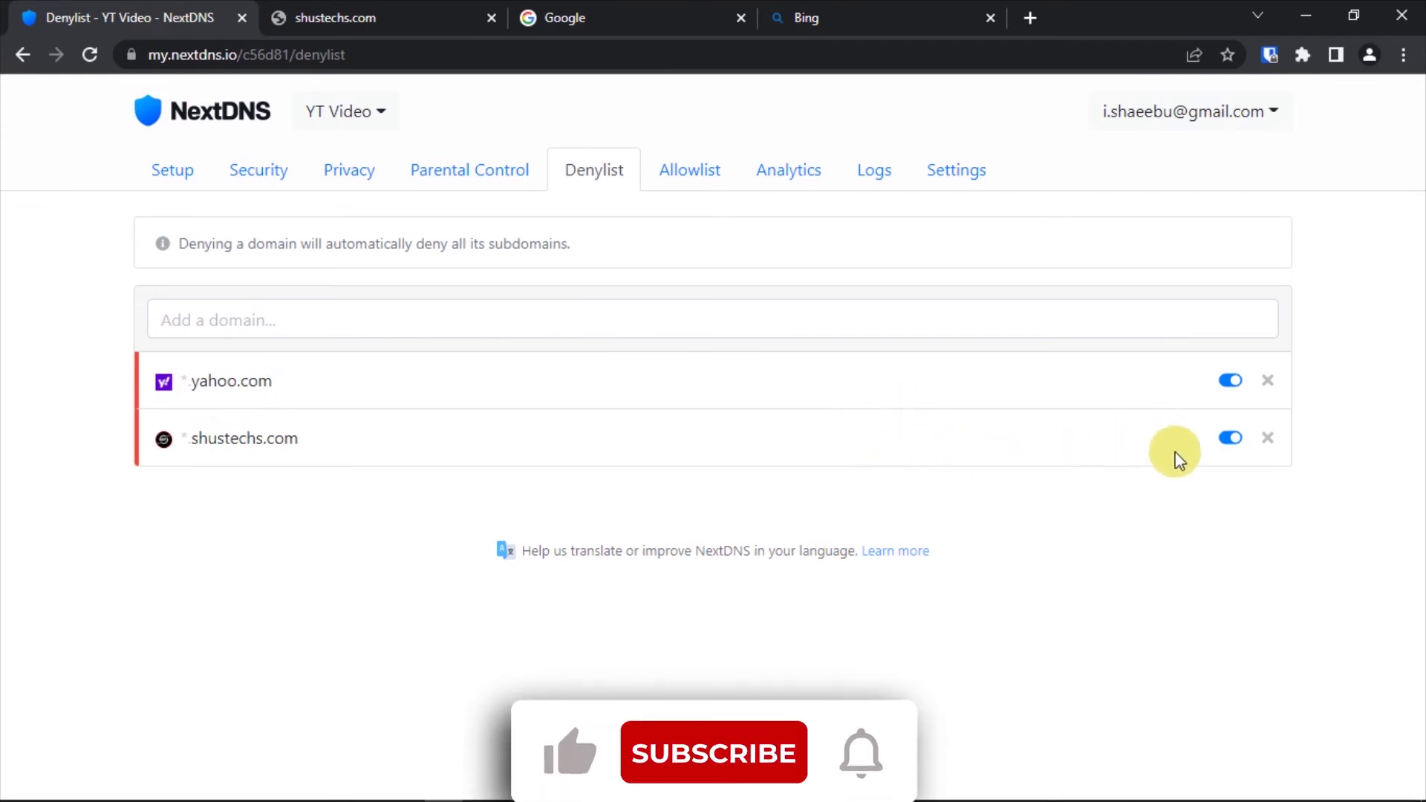
- Switch off the shustechs.com denylist entry, reconnect Click & Tap Wi-Fi, and reload shustechs.com
click(1231, 437)
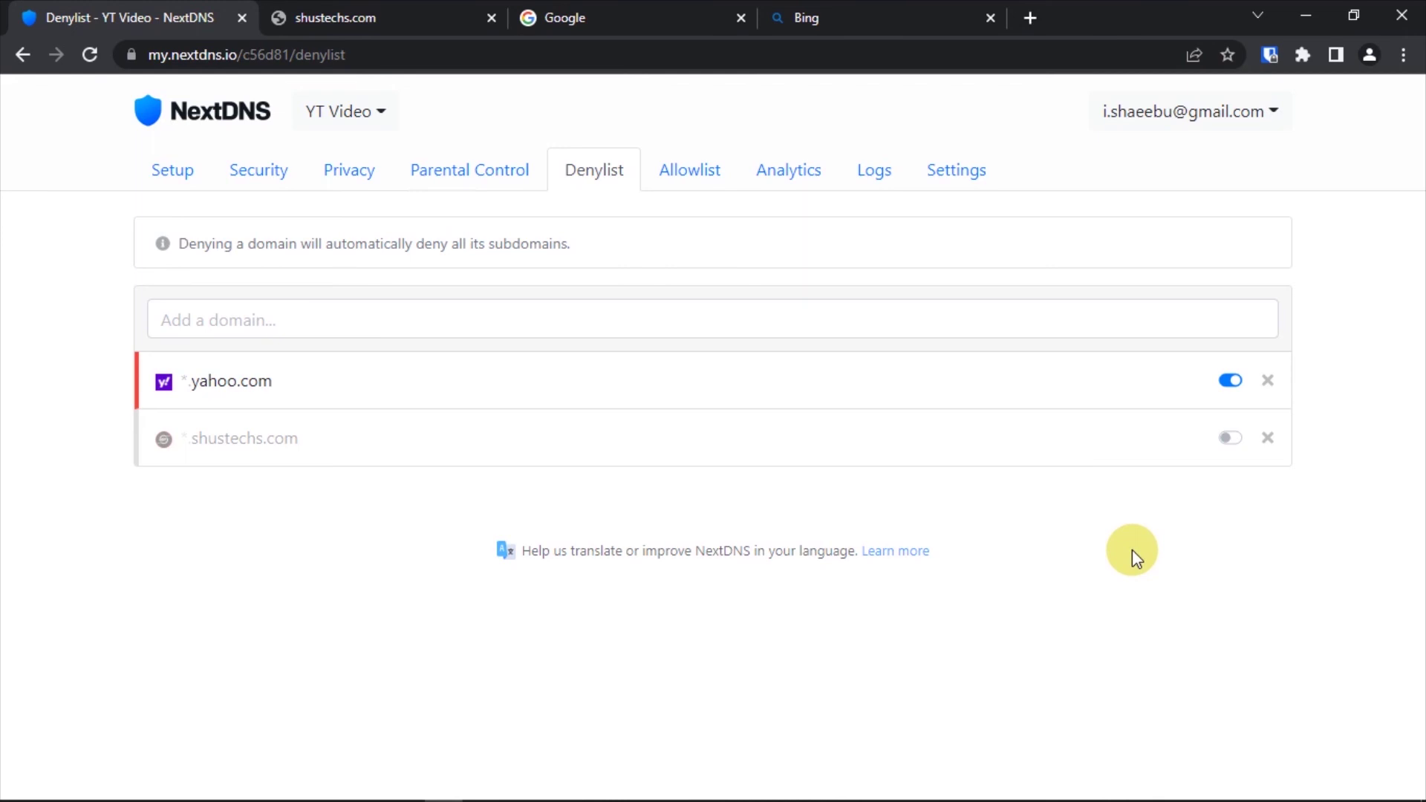
click(1272, 786)
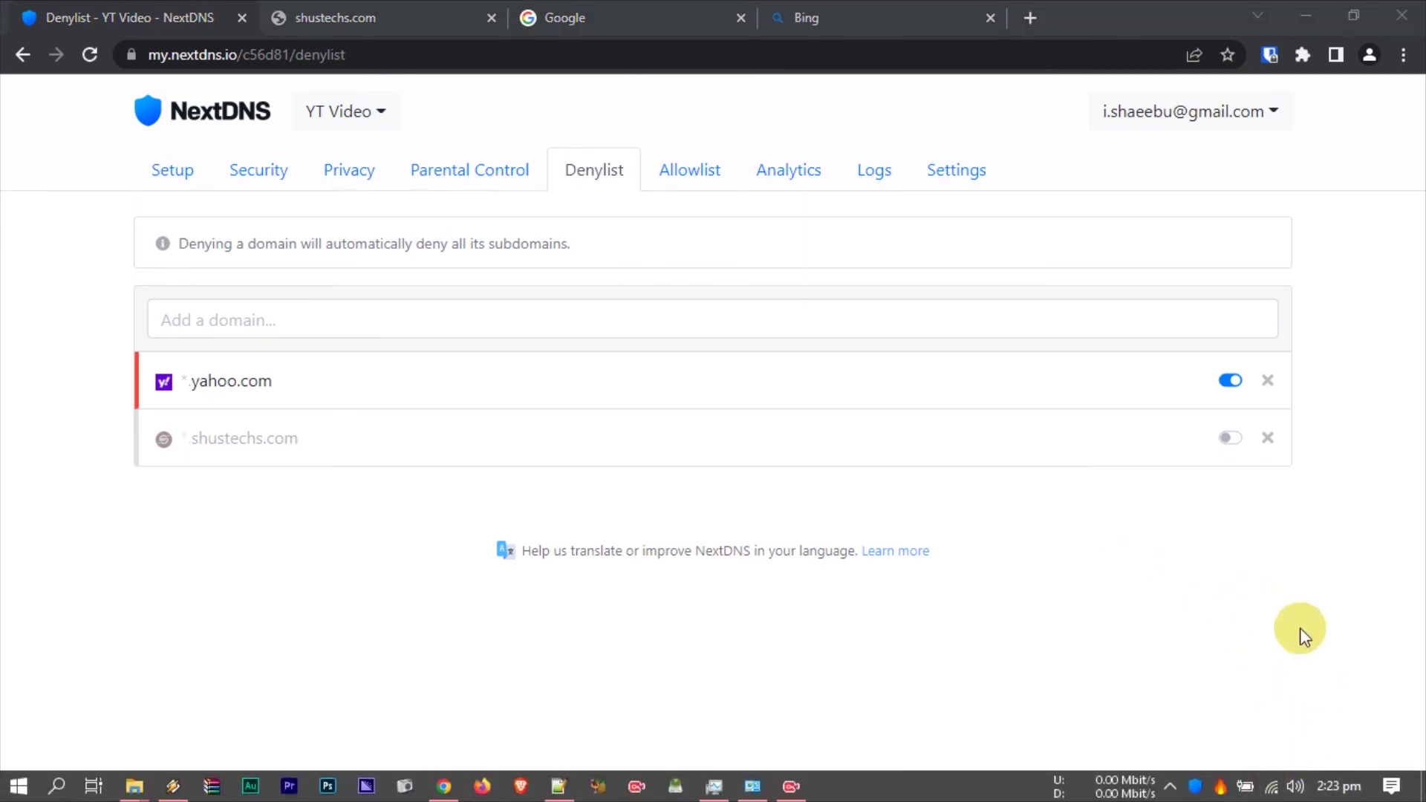
click(1322, 391)
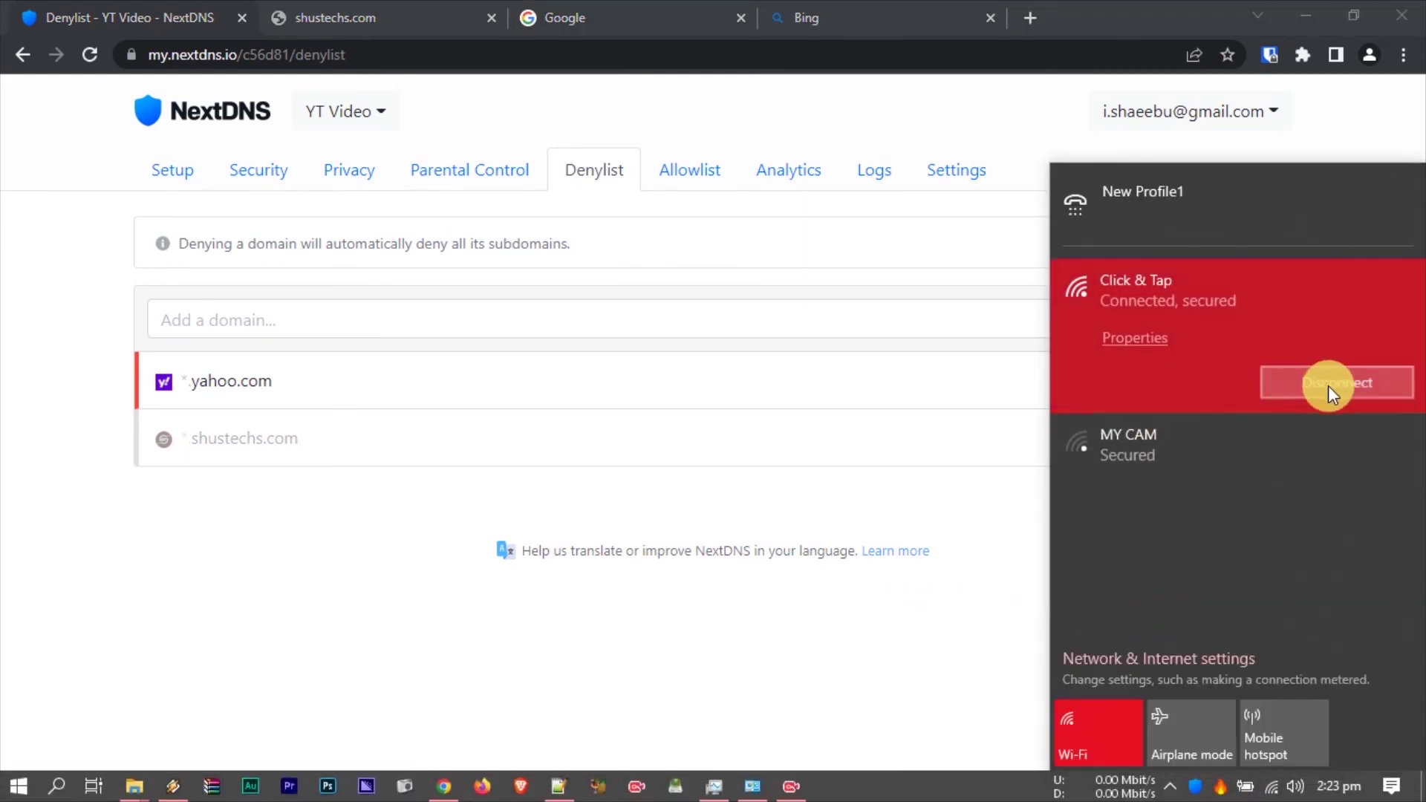
click(1330, 389)
click(449, 535)
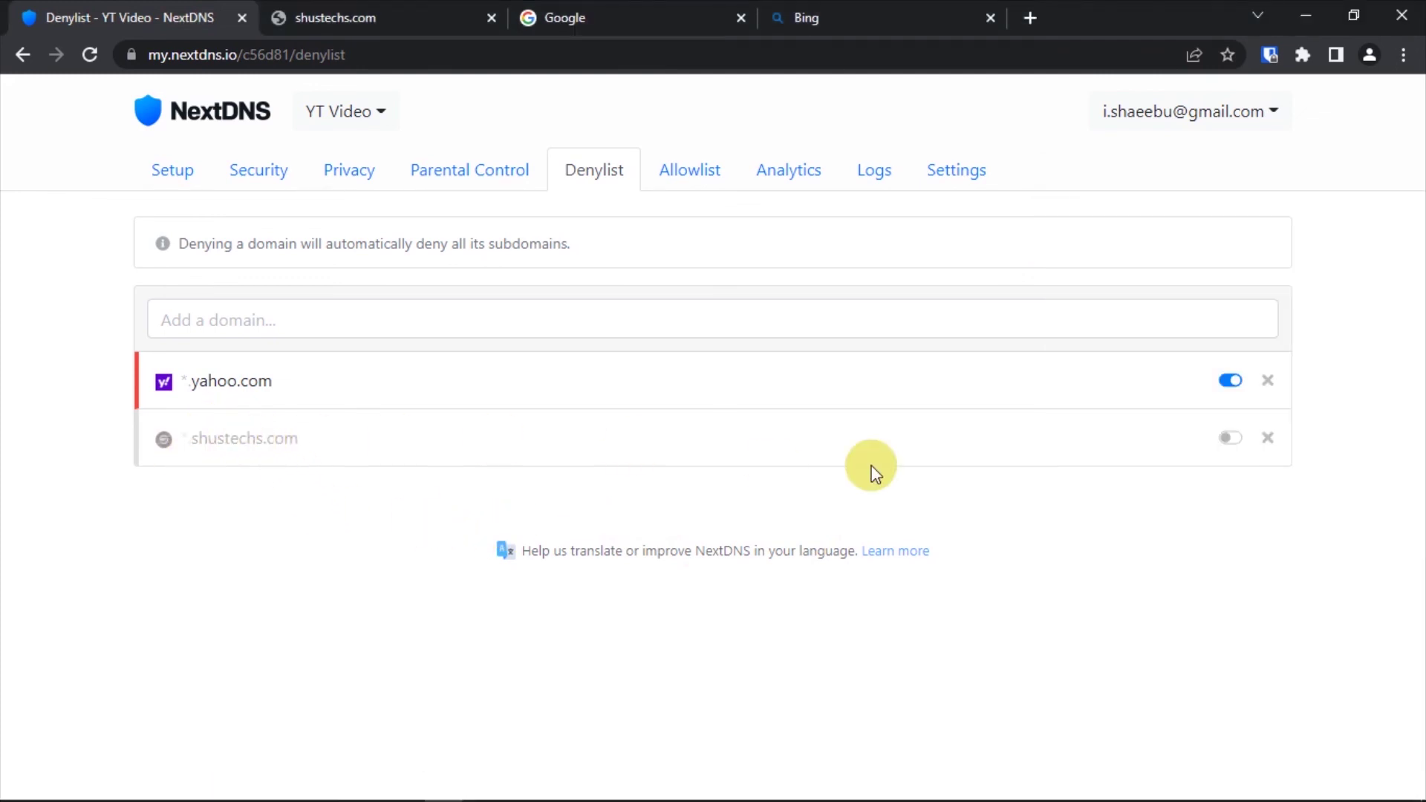
click(314, 3)
click(87, 52)
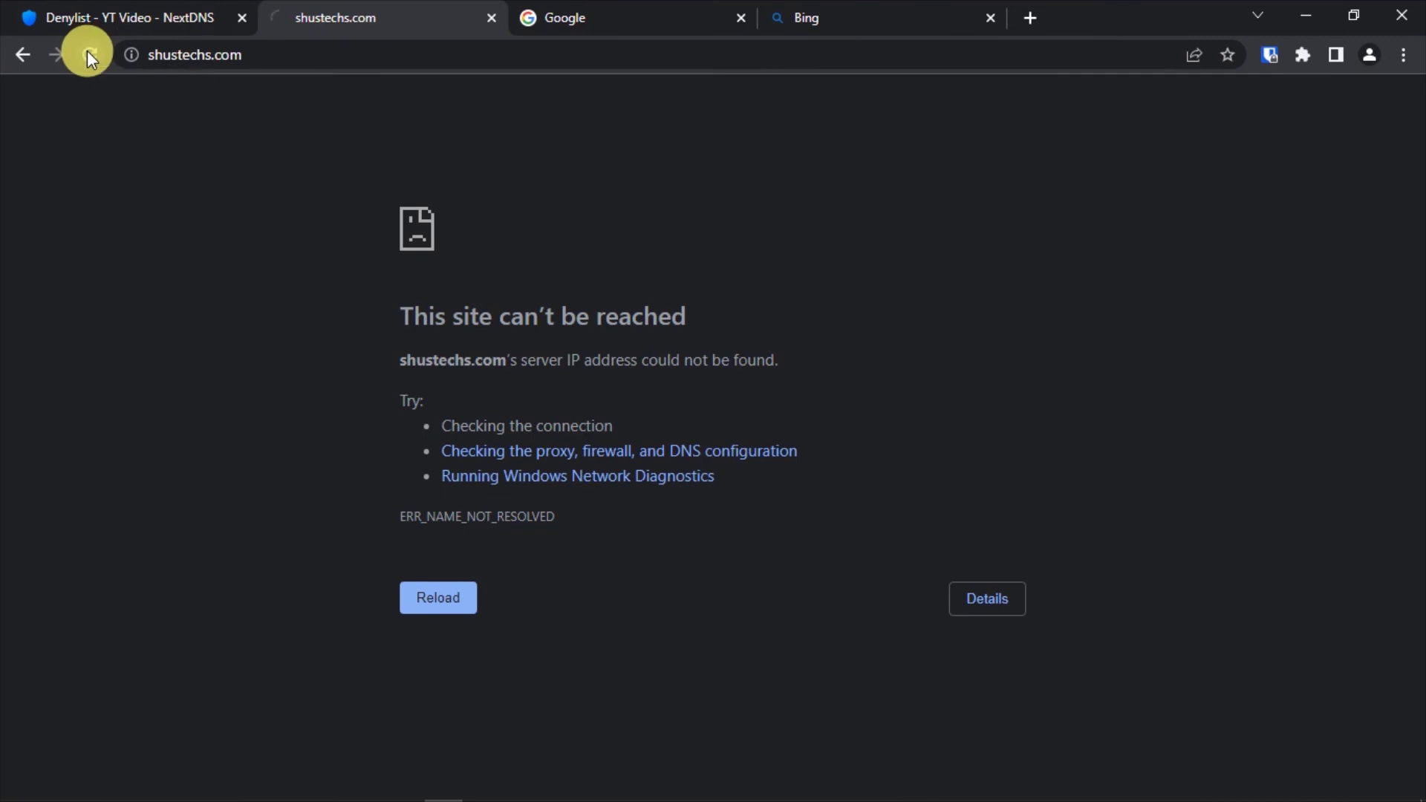